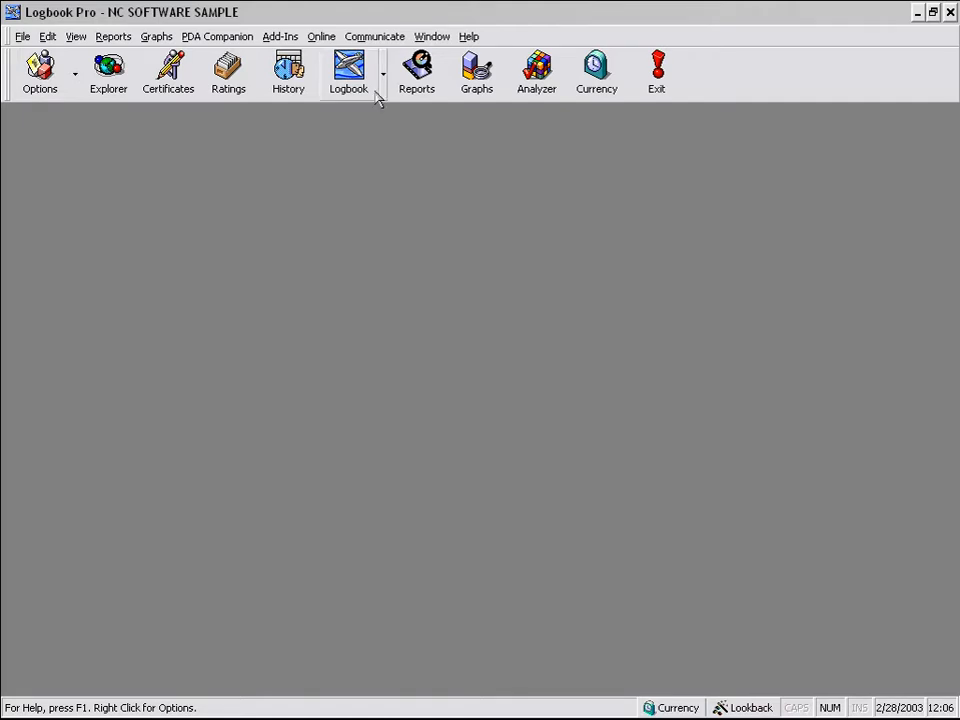
Open the logbook in Windows Style and set the new entry's date to 7 Feb 03
left_click(385, 86)
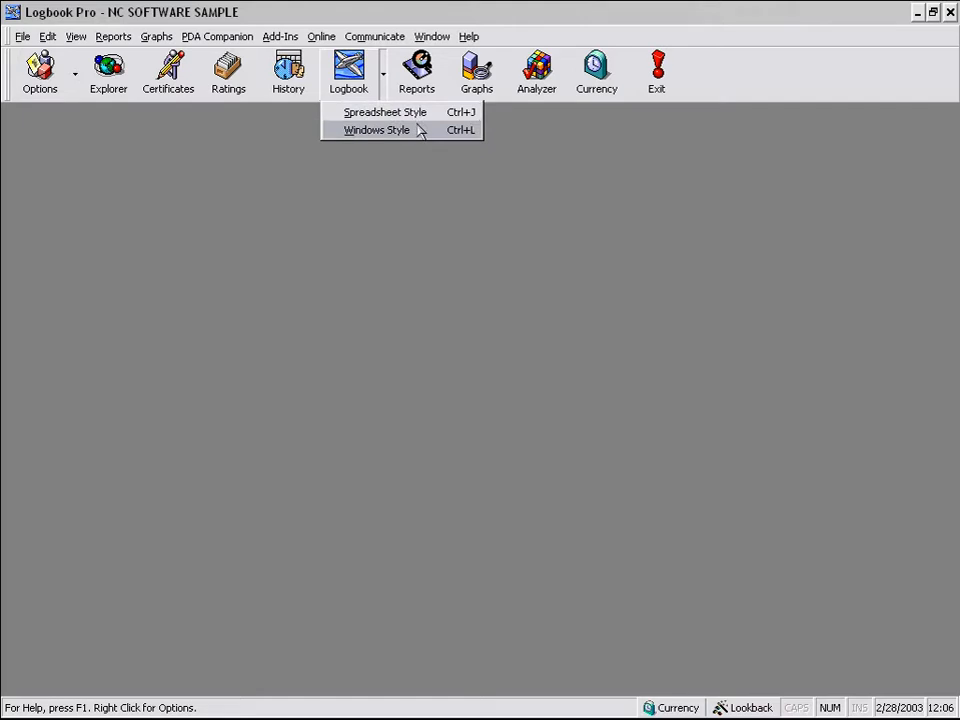
left_click(418, 130)
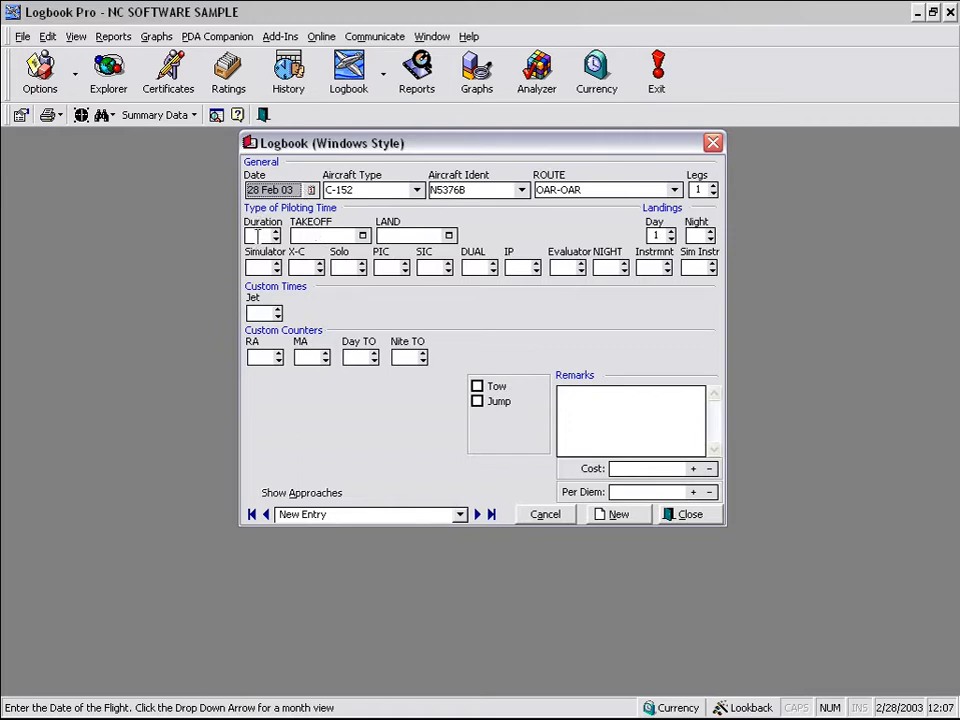
mouse_move(257, 236)
left_click(311, 190)
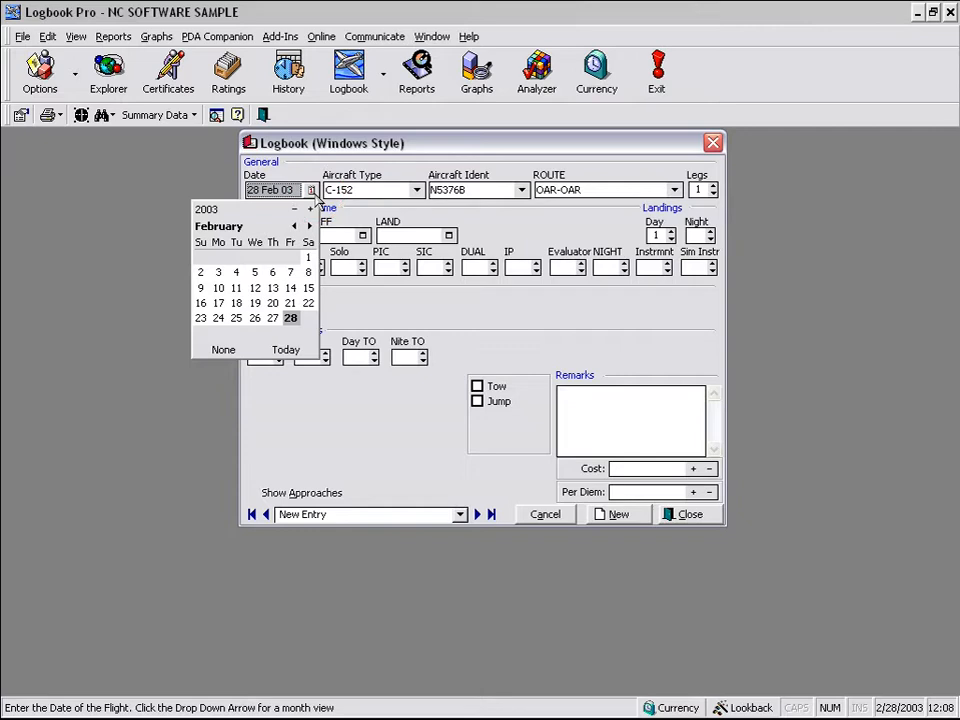
left_click(290, 273)
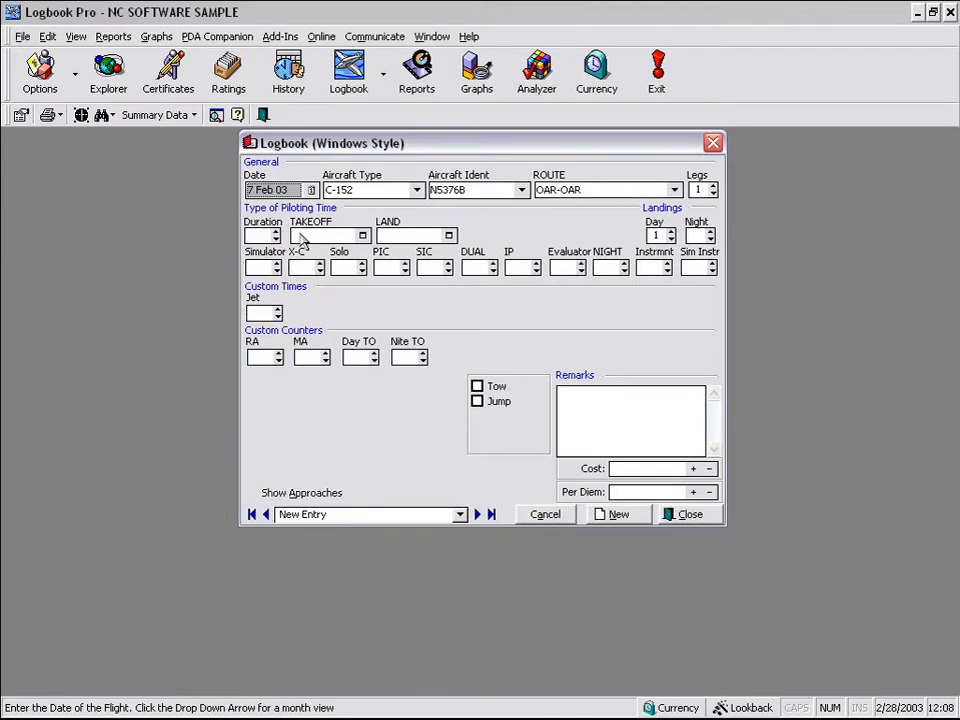
Choose C-152 as the aircraft type and enter N12345 as the aircraft ident
left_click(416, 191)
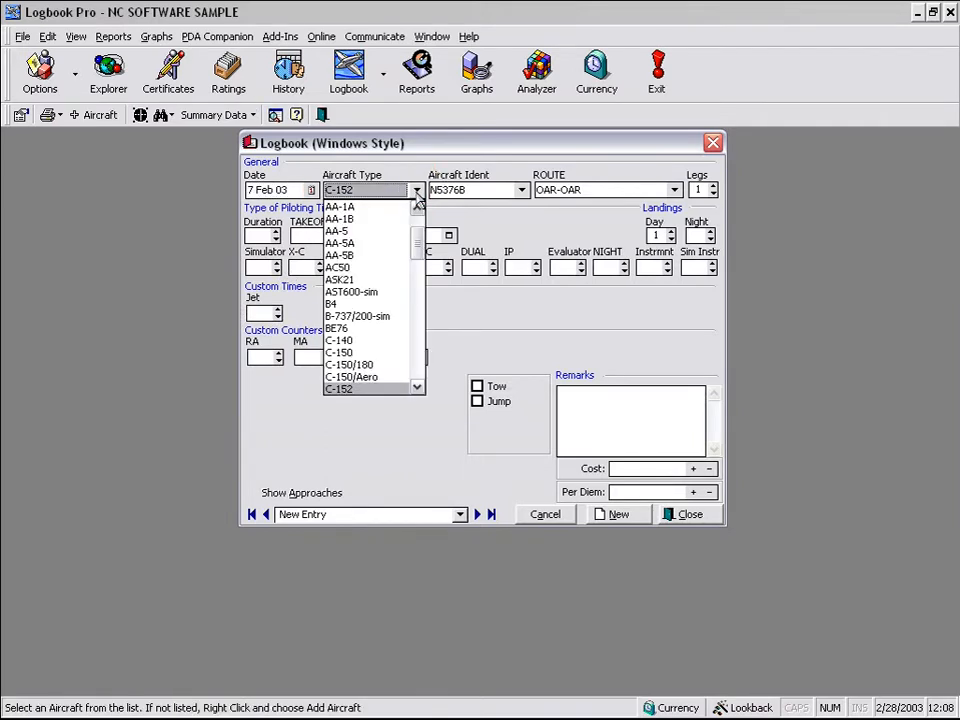
left_click_drag(415, 212, 390, 278)
left_click(389, 270)
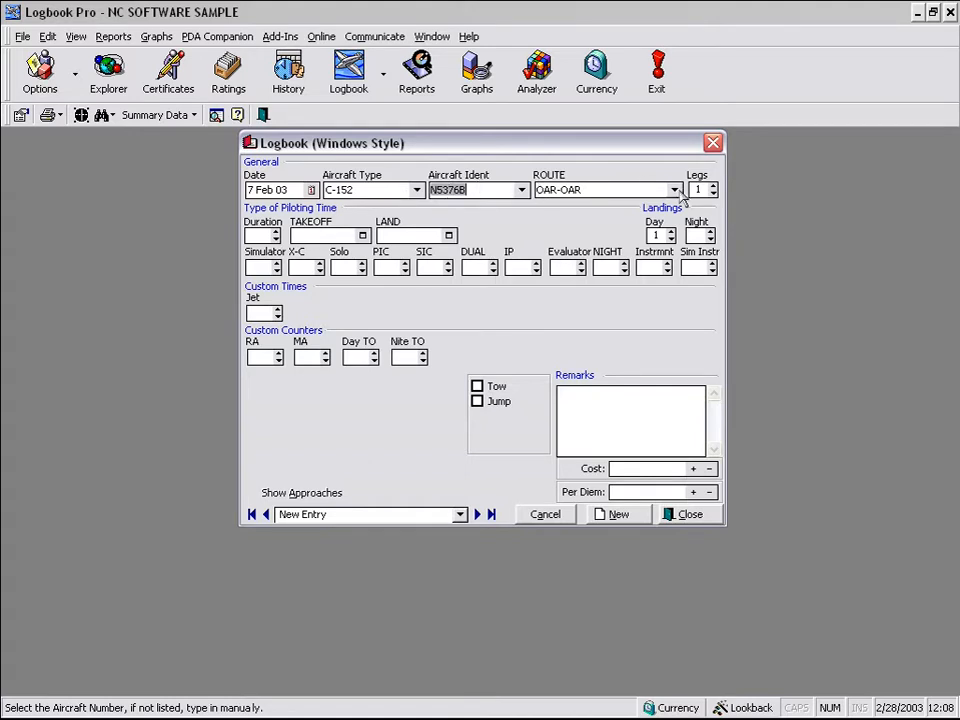
mouse_move(659, 233)
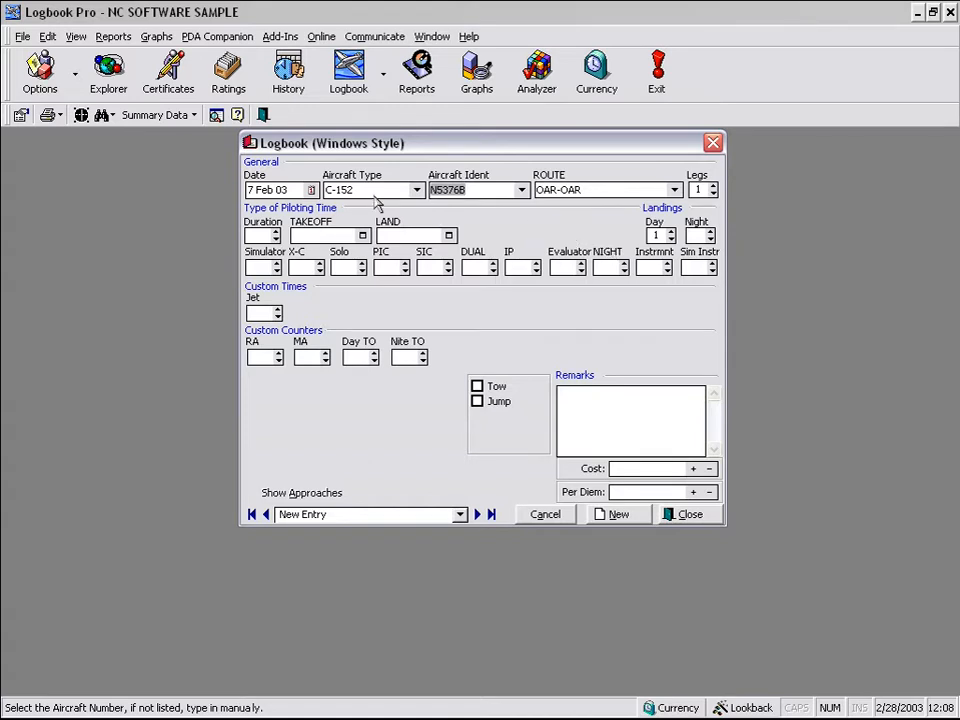
left_click(521, 192)
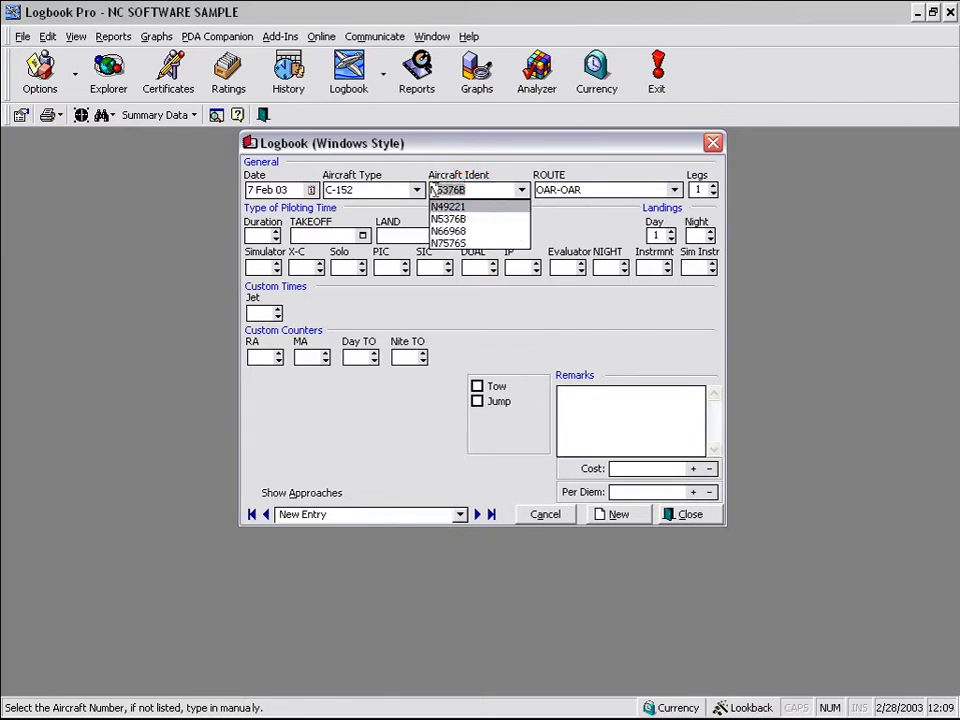
type("N12345")
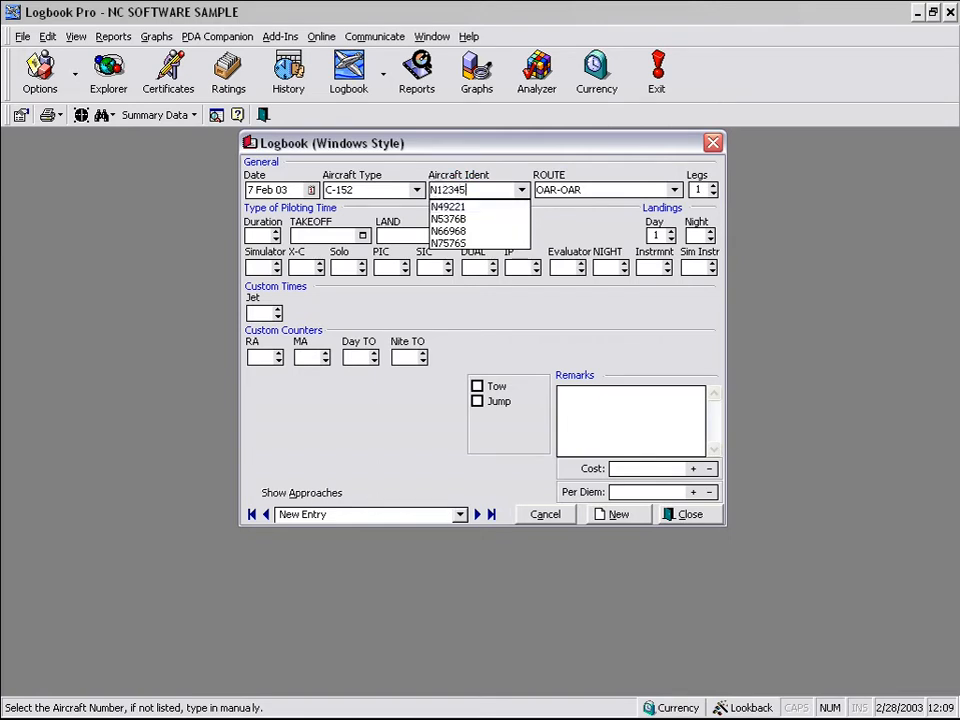
left_click(521, 193)
Choose the recent route SJC-3O7-Q99-SJC for the flight and set the number of legs to 3
left_click(674, 191)
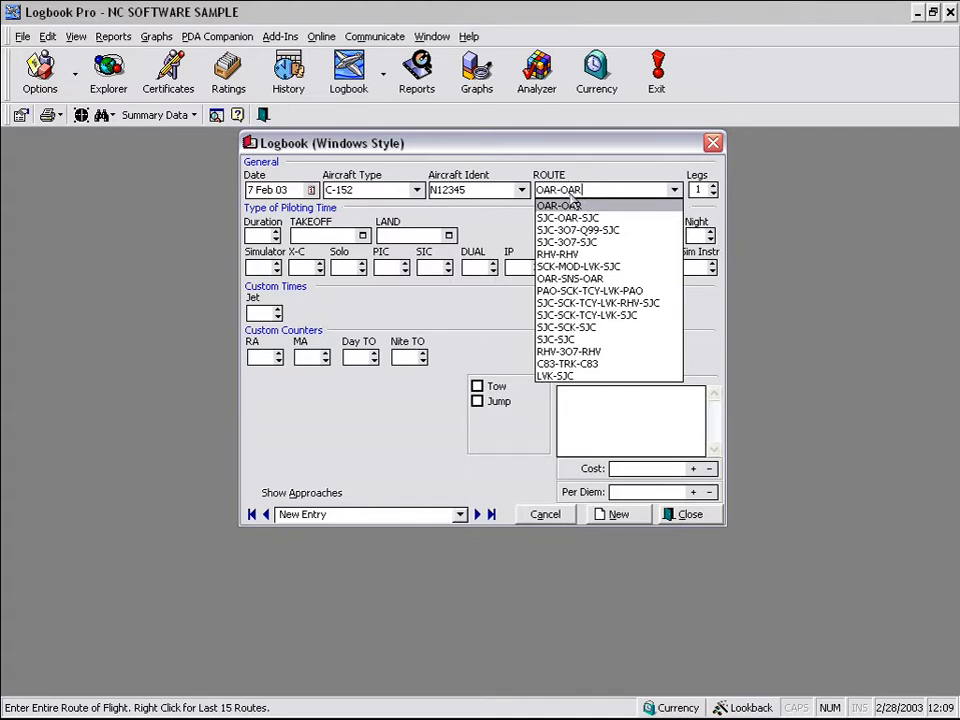
left_click(612, 228)
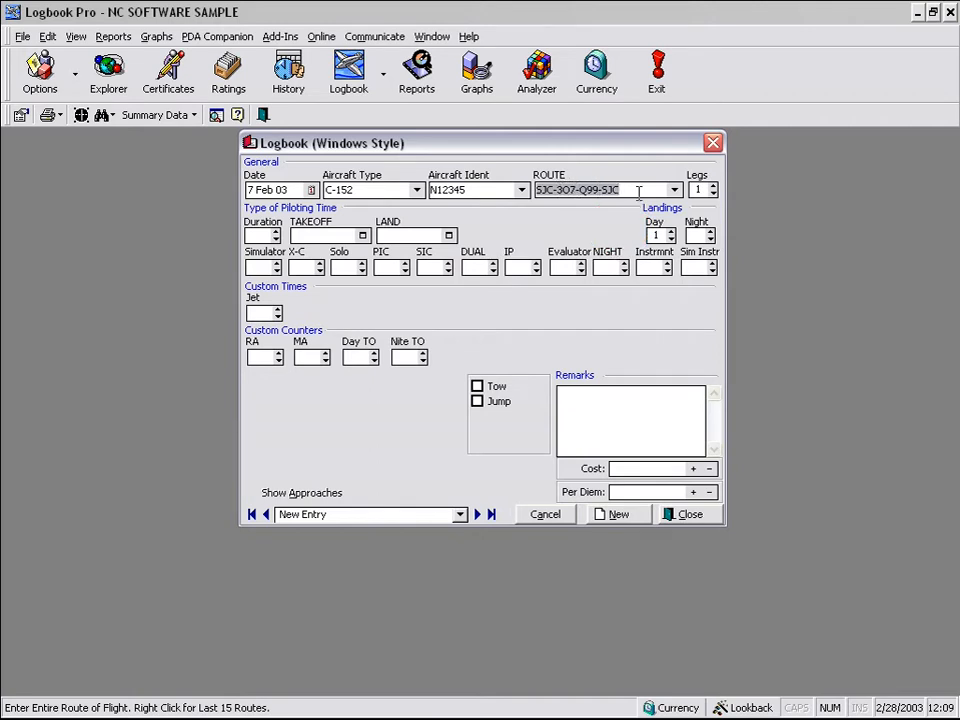
left_click(713, 186)
left_click(713, 186)
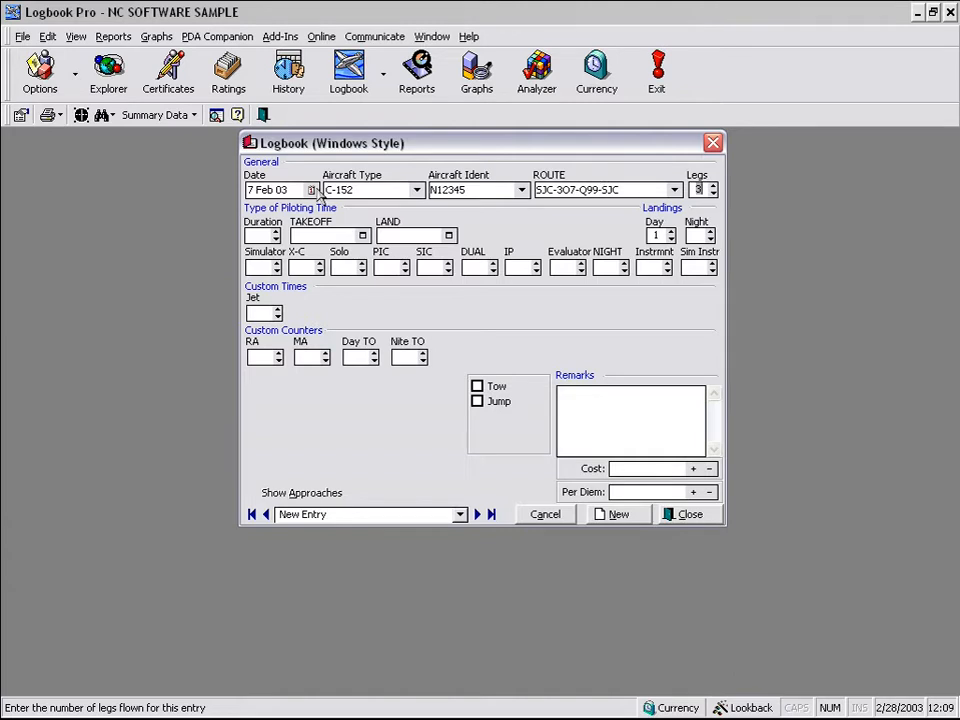
Set the flight duration to 1.2 hours and commit the value
left_click(277, 233)
left_click(277, 233)
left_click(277, 233)
left_click(277, 233)
left_click(277, 233)
left_click(277, 233)
left_click(277, 233)
left_click(277, 233)
left_click(277, 233)
left_click(277, 233)
left_click(277, 233)
left_click(277, 233)
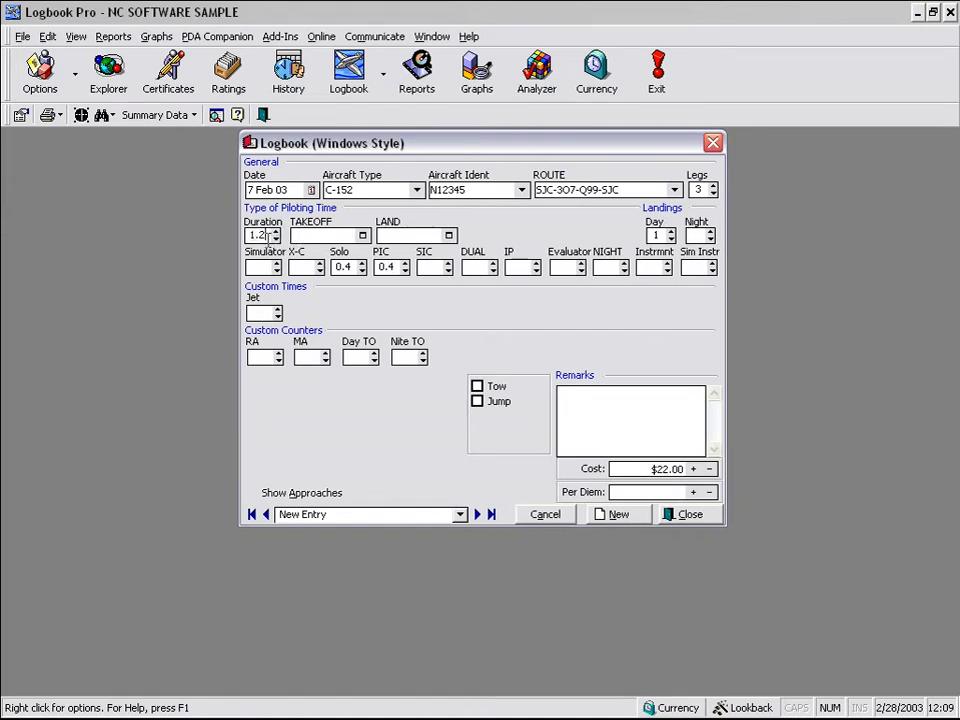
left_click(258, 267)
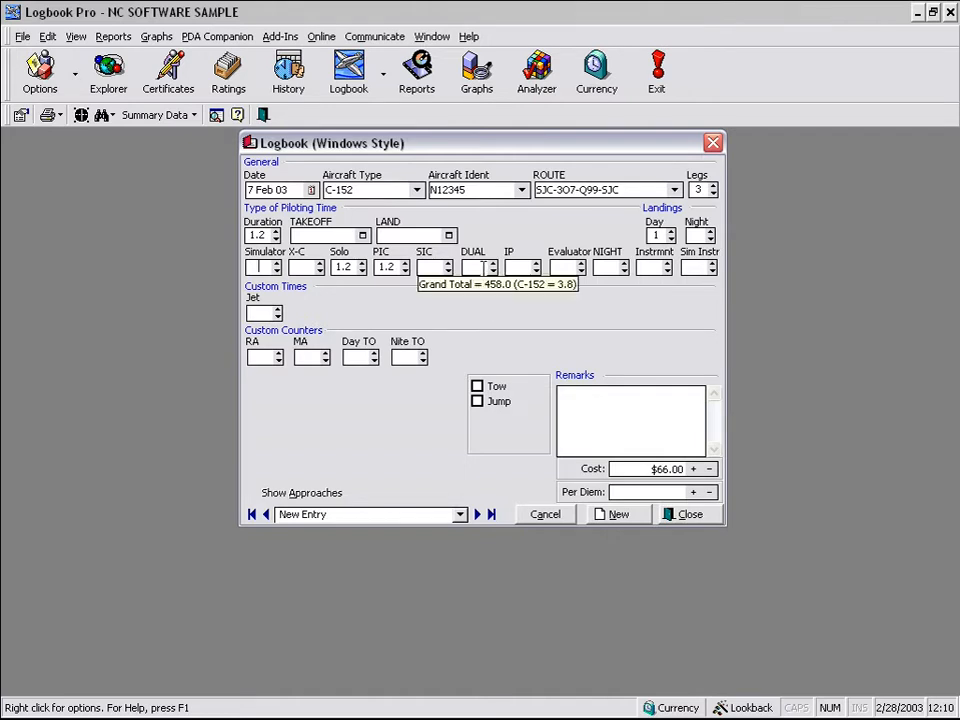
Fill the DUAL time with the full 1.2 hours and set the instrument time to 0.5
double_click(483, 268)
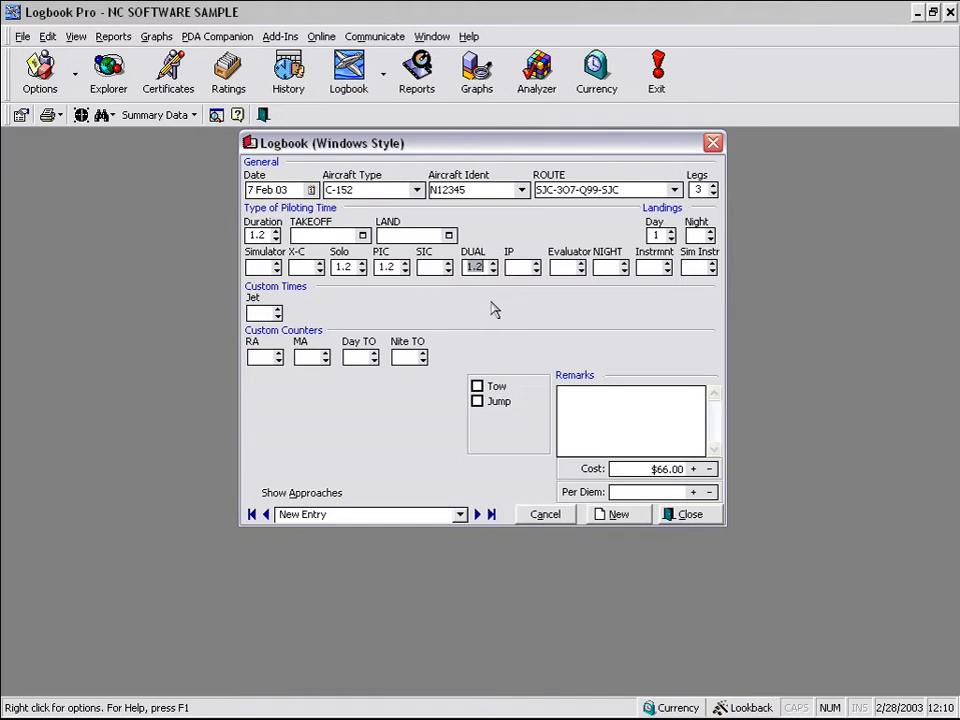
left_click(653, 267)
double_click(655, 268)
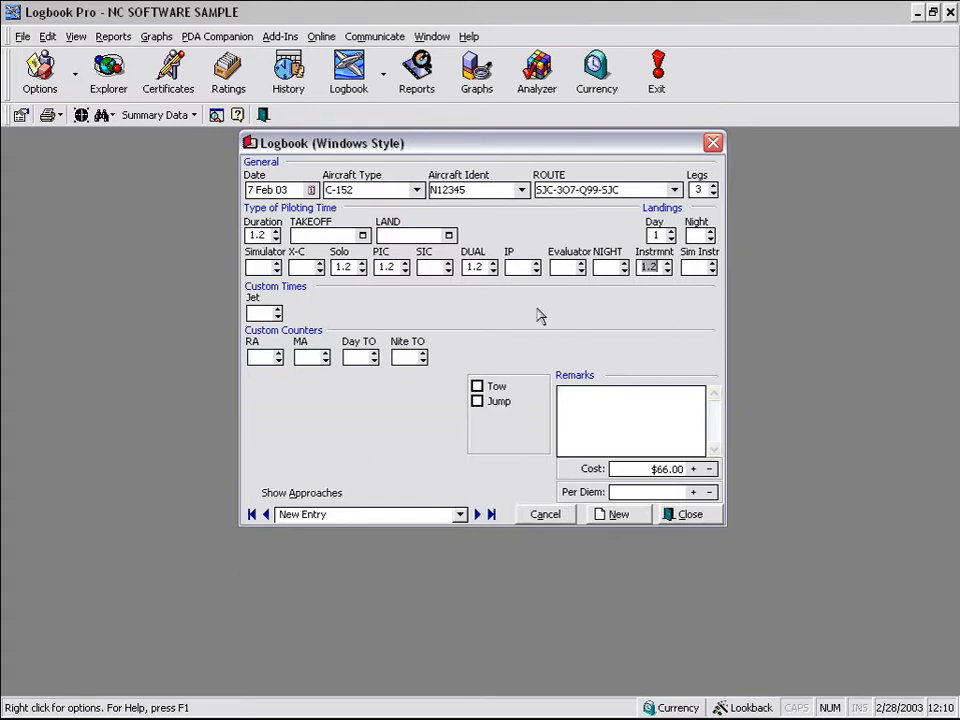
left_click(667, 270)
left_click(667, 270)
left_click(667, 270)
left_click(667, 270)
left_click(667, 270)
Set the day takeoffs counter to 3 and the day landings to 3
left_click(374, 354)
left_click(375, 353)
left_click(375, 353)
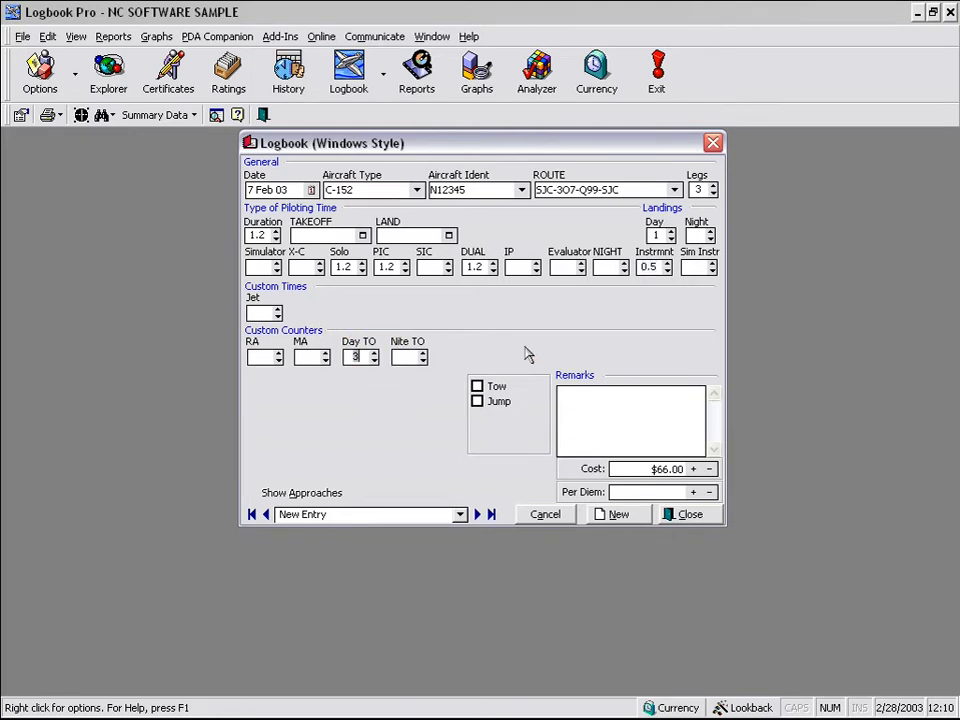
left_click(671, 231)
left_click(671, 231)
Enter the remark "Up to 255 chars" and raise the flight cost to $86.00
left_click(591, 401)
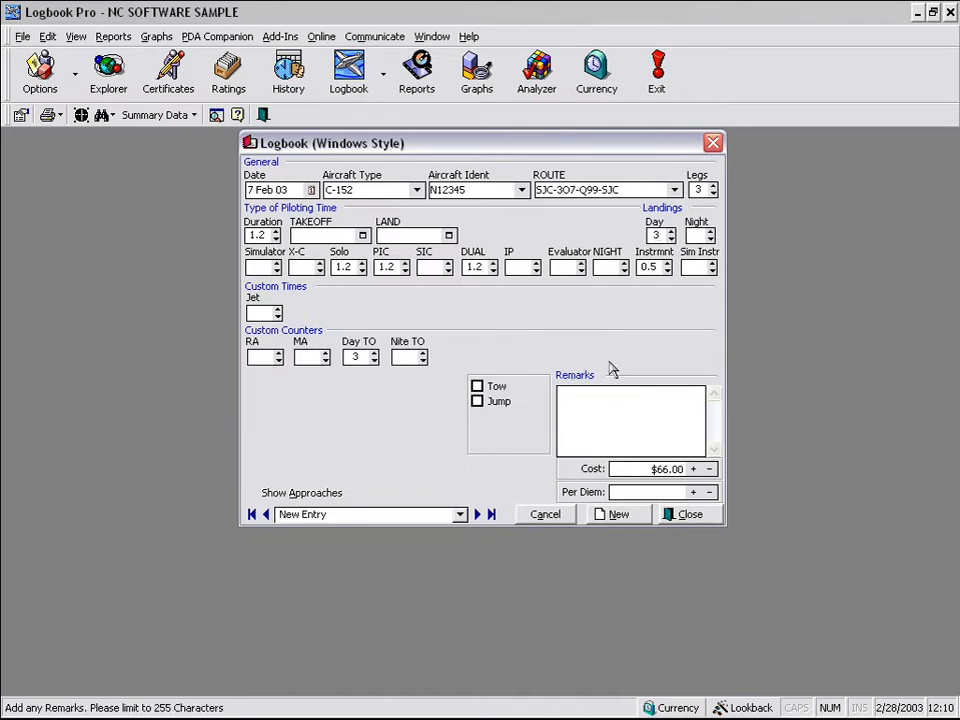
type("Up to 255 chars")
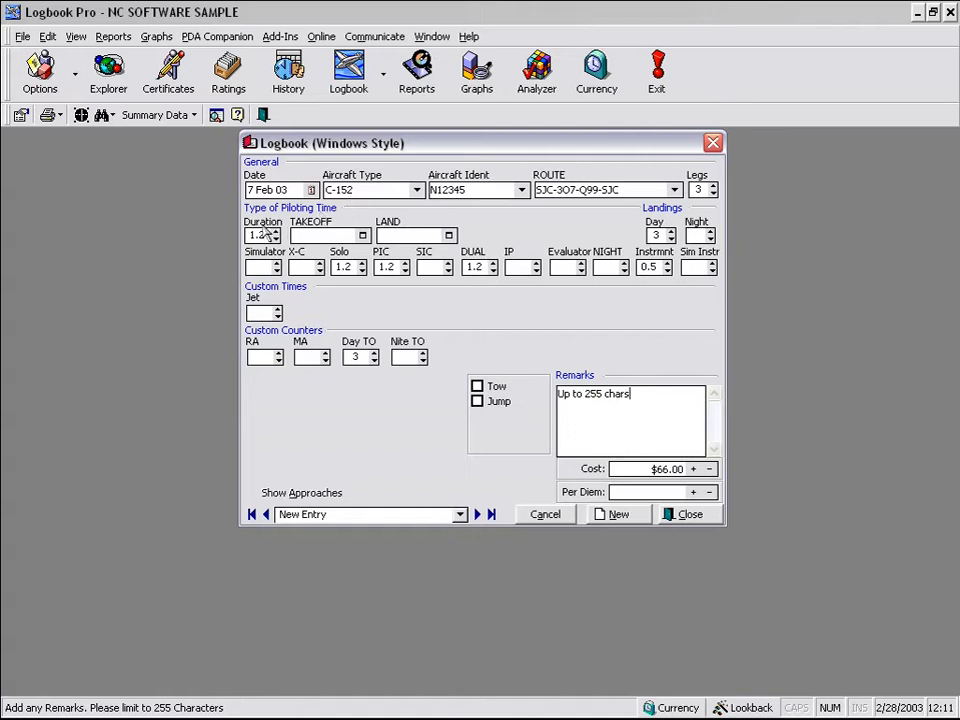
left_click(693, 469)
left_click(693, 469)
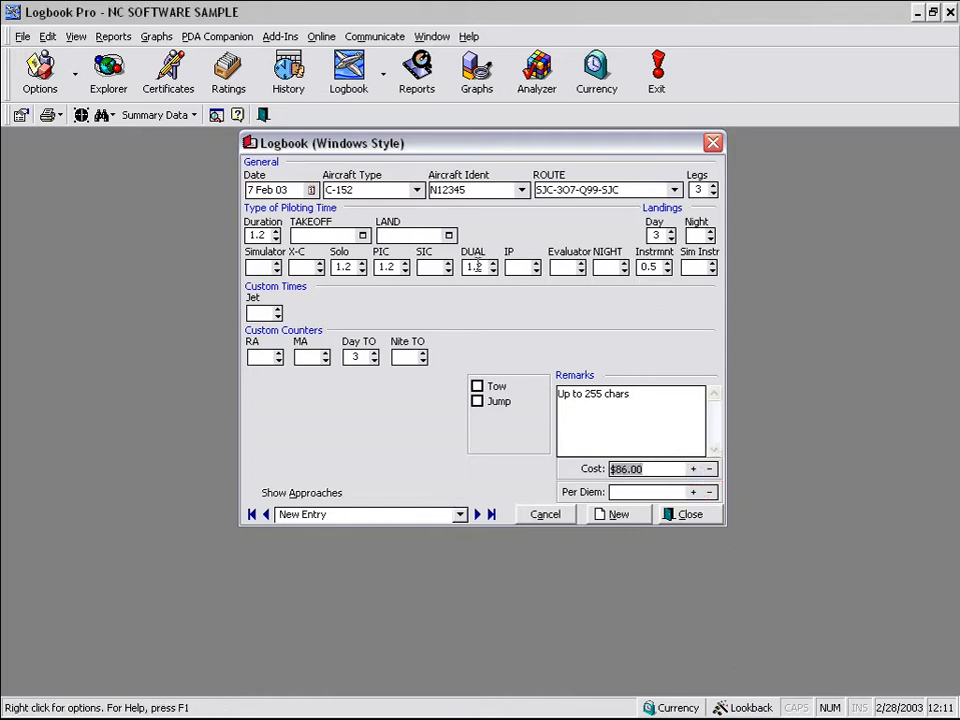
left_click(660, 469)
double_click(660, 469)
Show the approach counters and record 2 ILS approaches and 2 holds
left_click(288, 494)
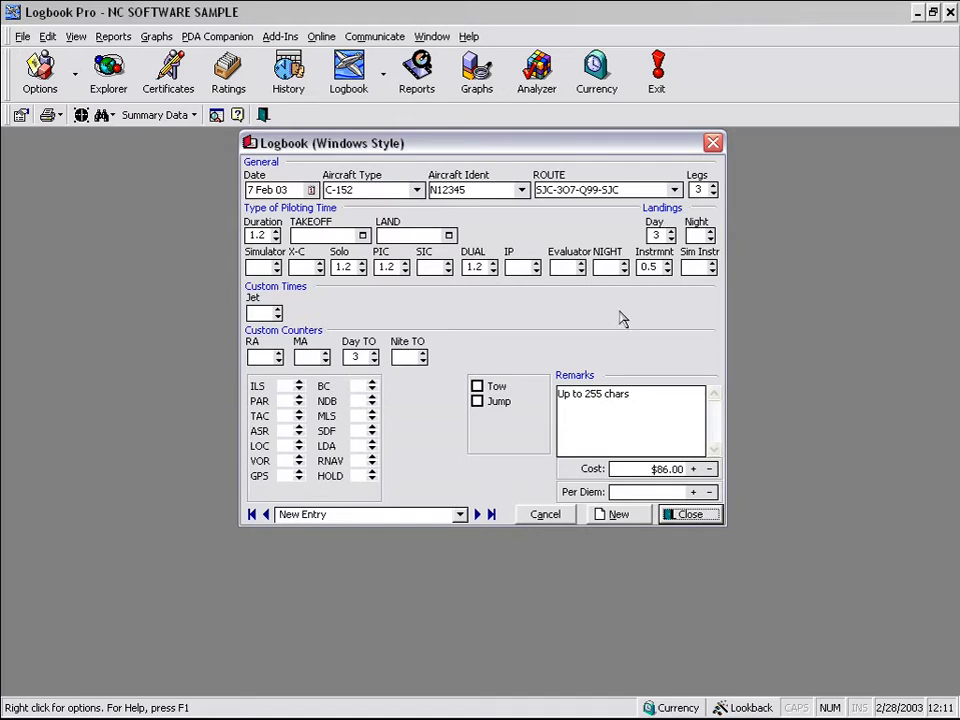
left_click(299, 384)
left_click(299, 384)
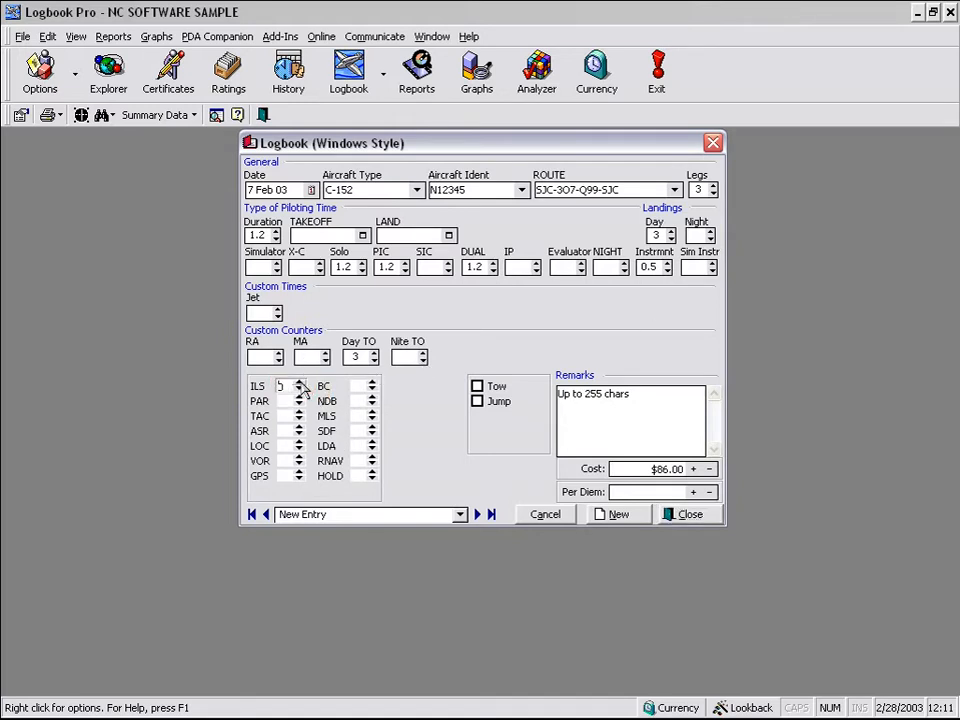
left_click(372, 472)
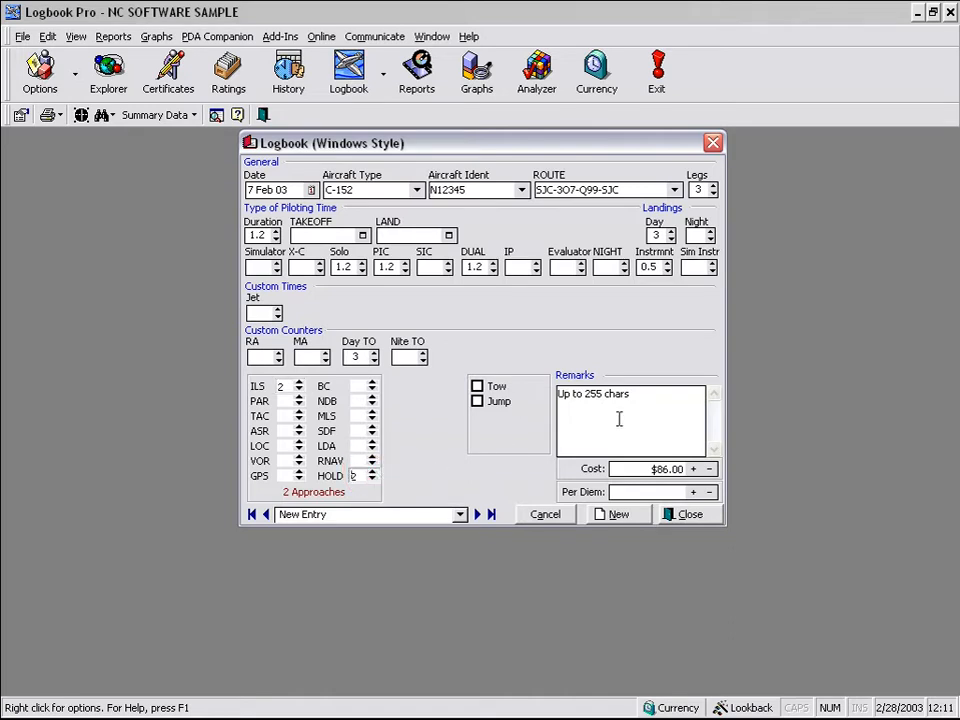
Save the flight by starting a new entry, and go to the last entry in the logbook
left_click(680, 402)
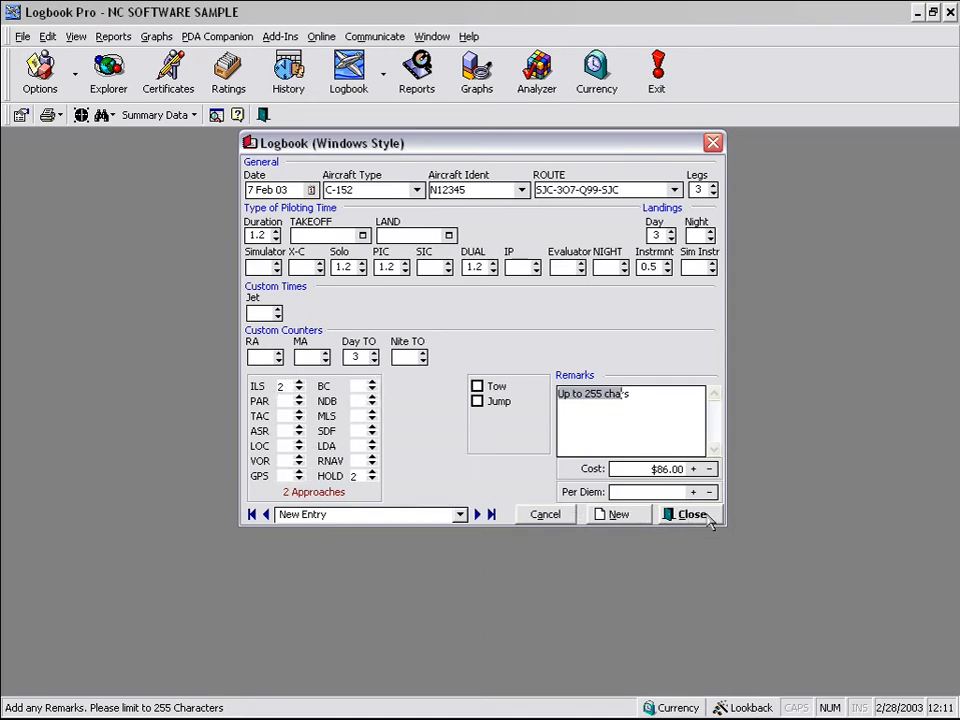
left_click(634, 518)
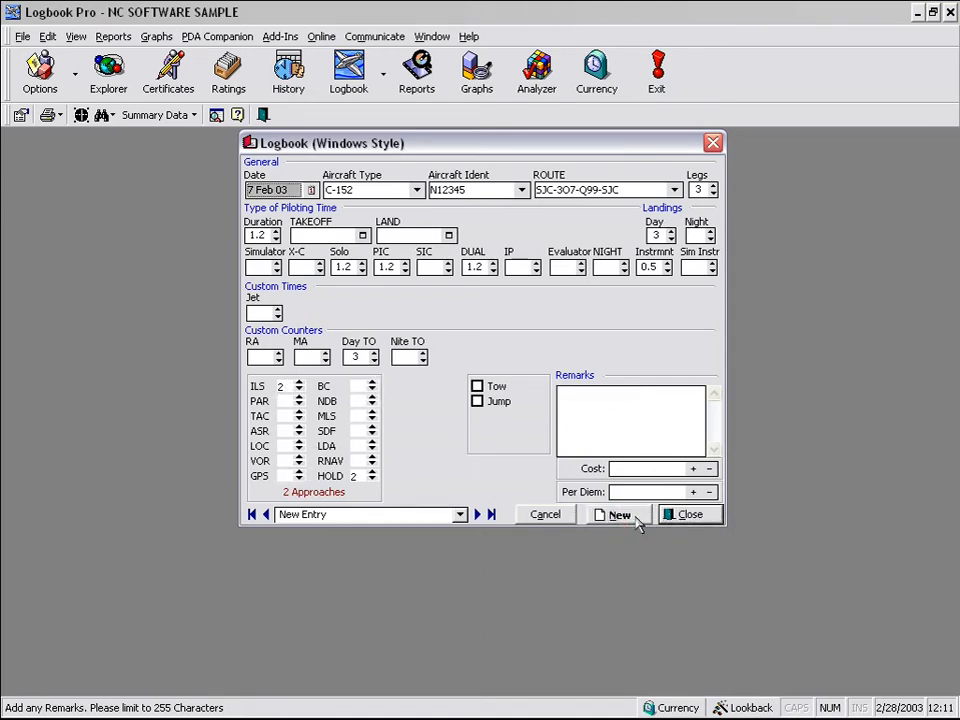
left_click(494, 518)
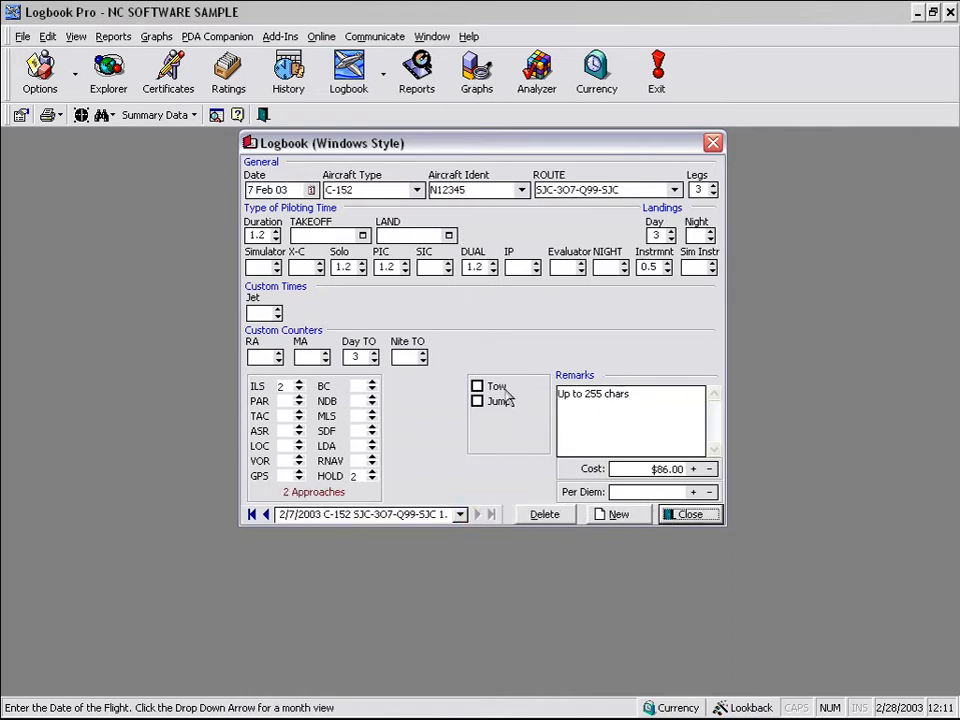
Browse the Flight Selector list and open the 5/28/1997 S35 SJC-WVI-SJC flight
left_click(460, 516)
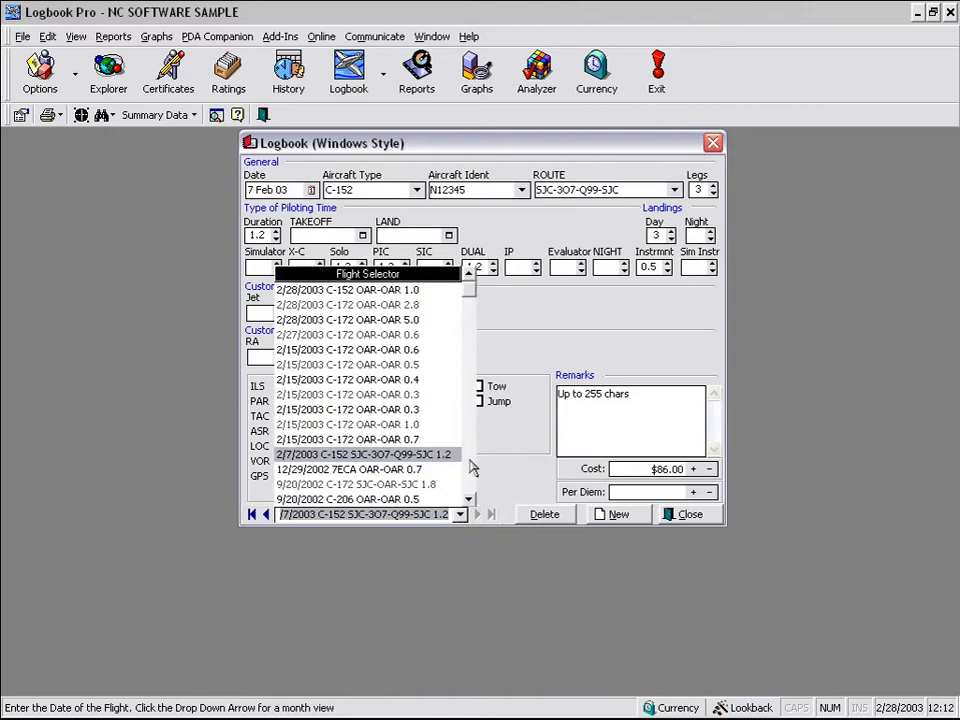
left_click_drag(468, 325, 468, 334)
left_click(470, 382)
left_click(472, 395)
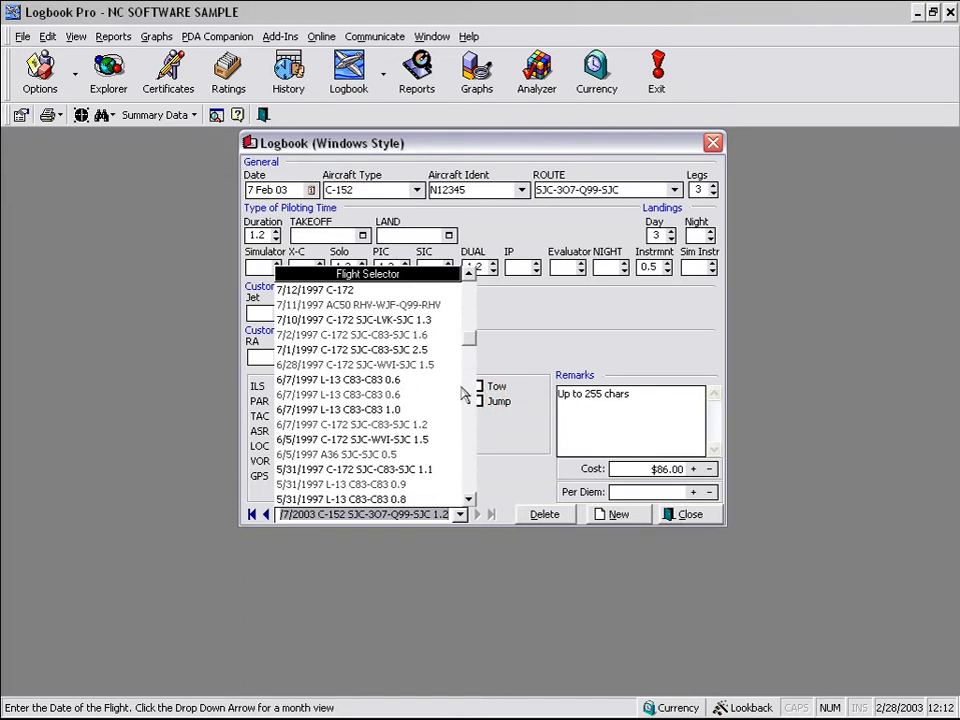
left_click(470, 480)
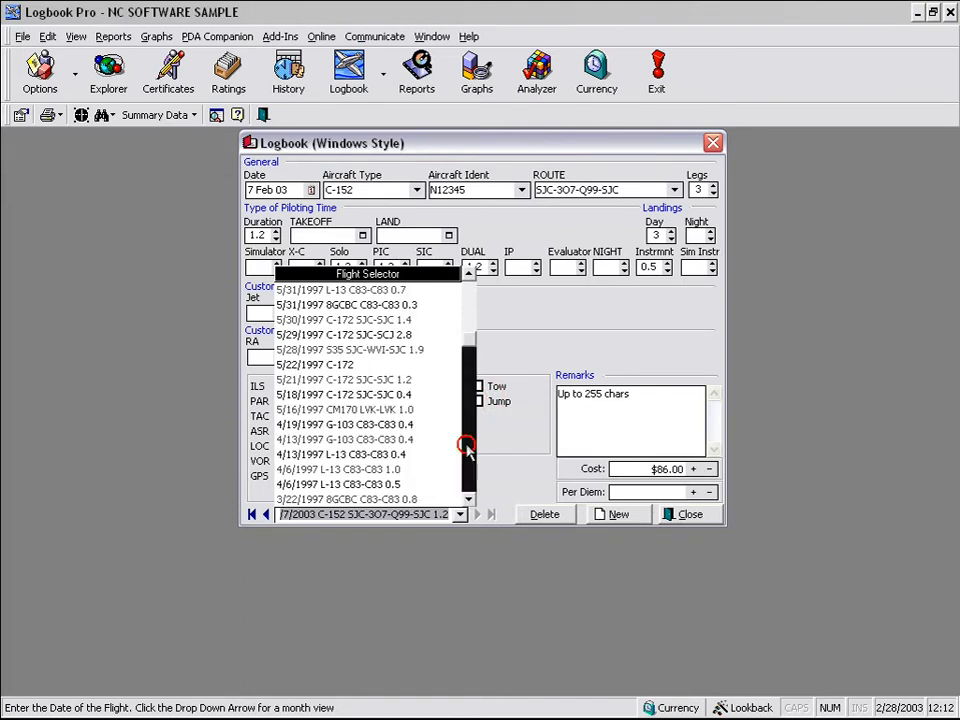
left_click(373, 350)
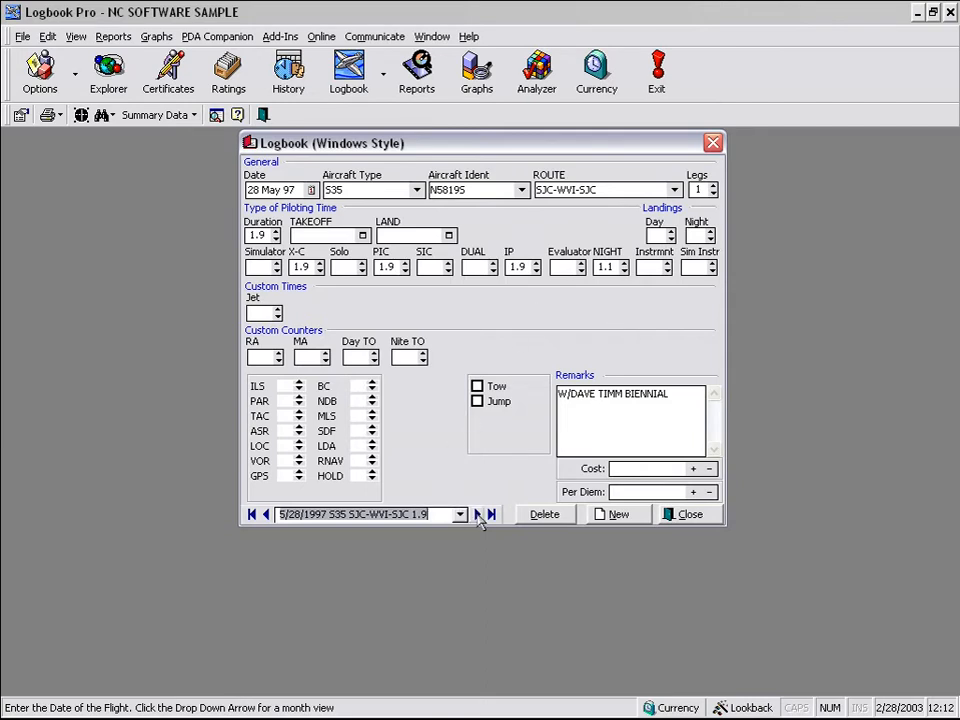
Step through the logbook records: view the first, last, previous and next entries
left_click(252, 514)
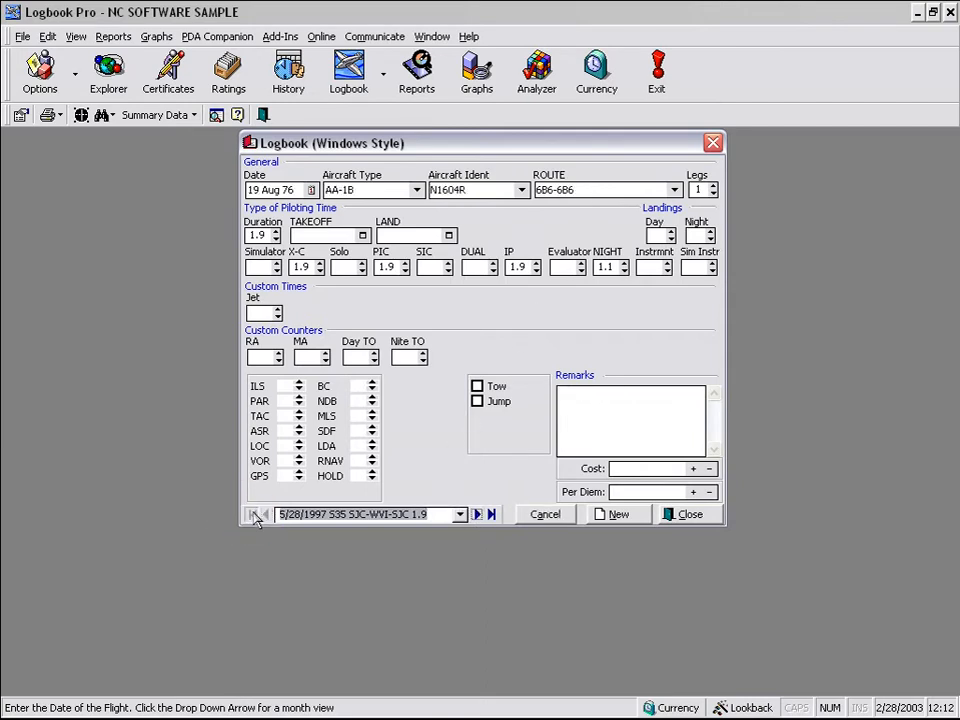
left_click(491, 514)
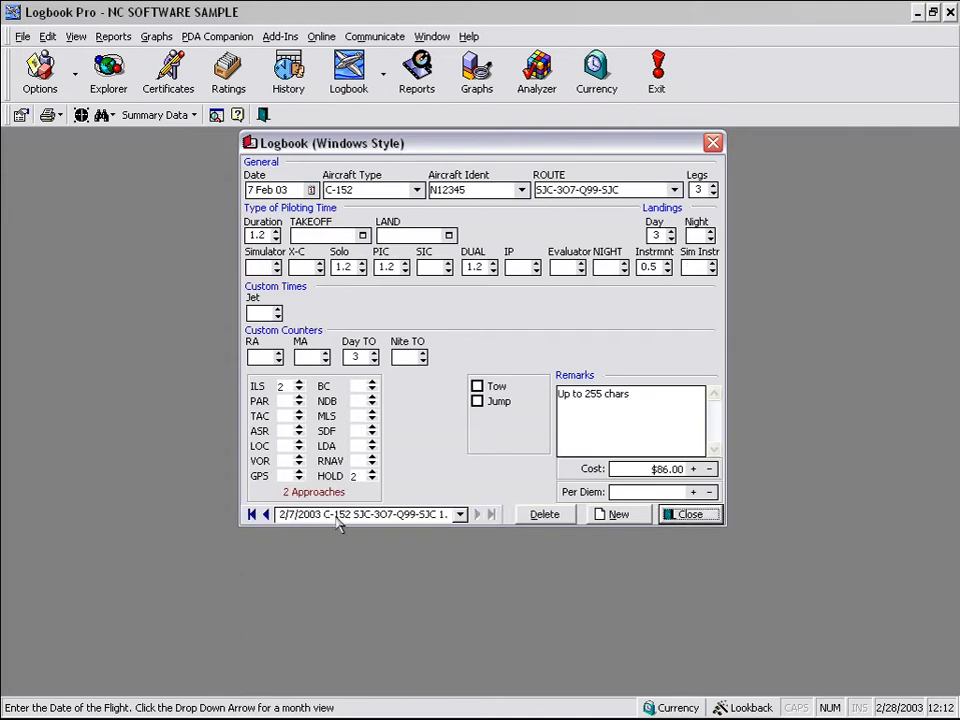
left_click(266, 518)
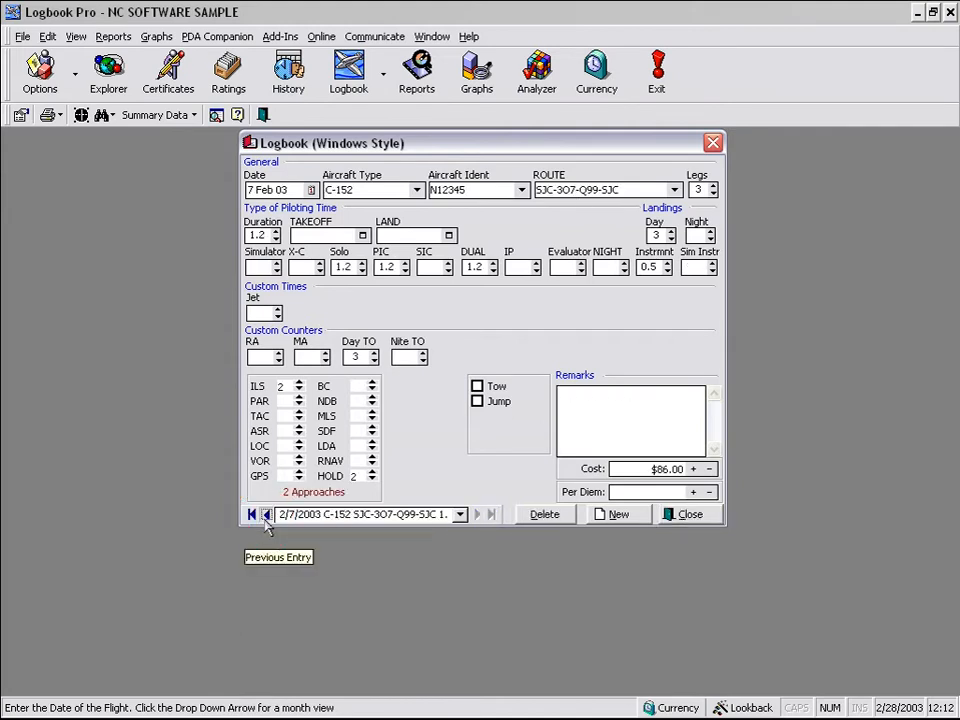
left_click(475, 517)
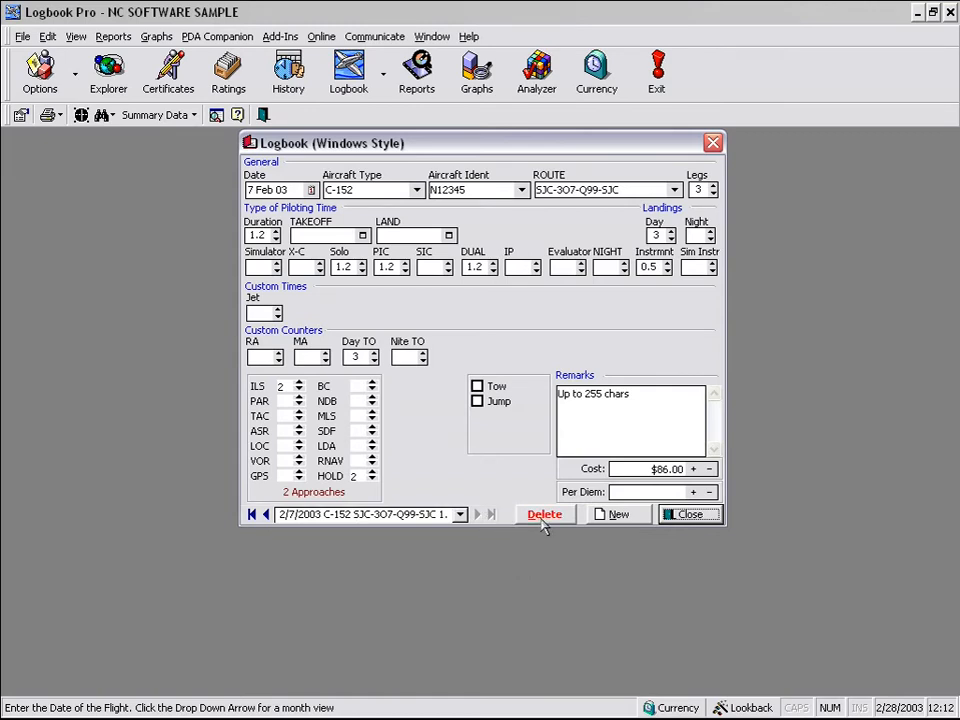
Start deleting the 7 Feb 03 C-152 entry and decline the deletion
left_click(543, 524)
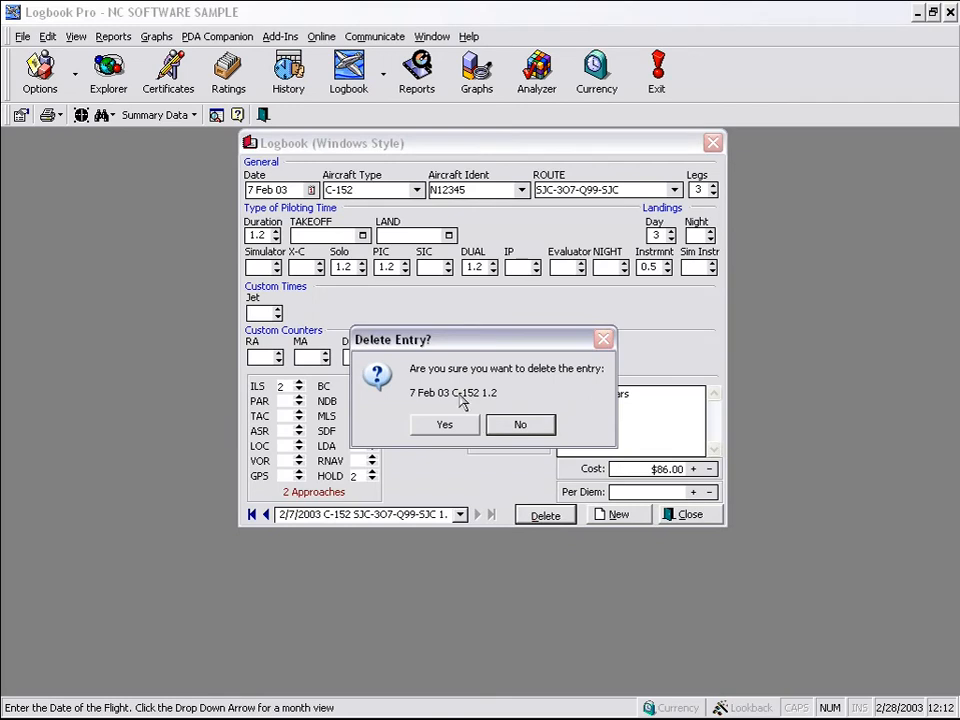
left_click(522, 428)
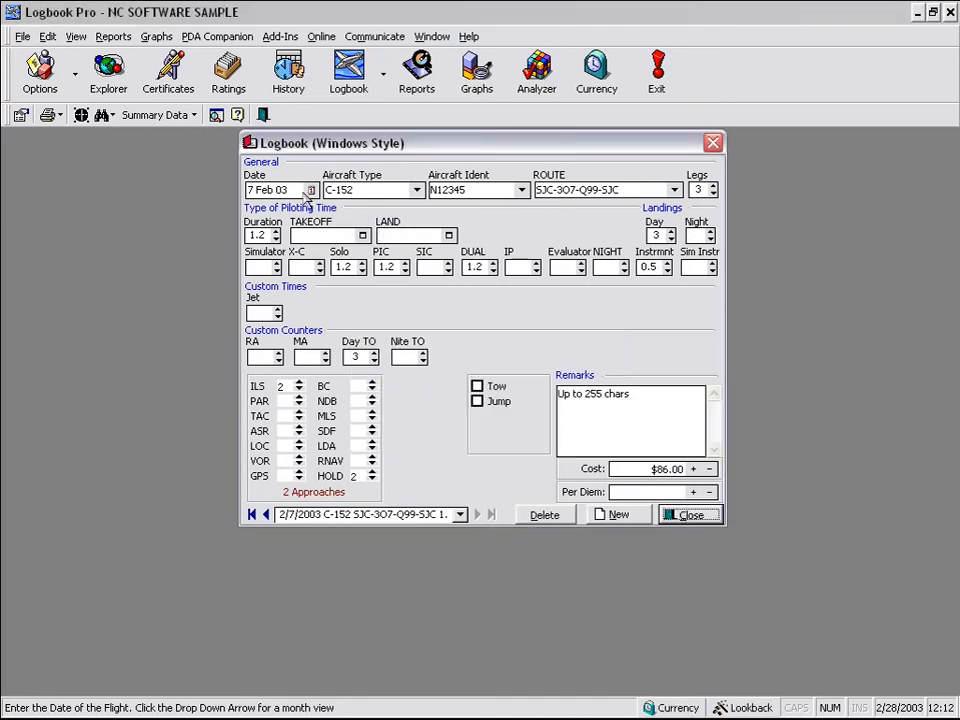
Review the Flight Log options and the Logbook Display Options for fields and captions, and close them without changes
left_click(21, 116)
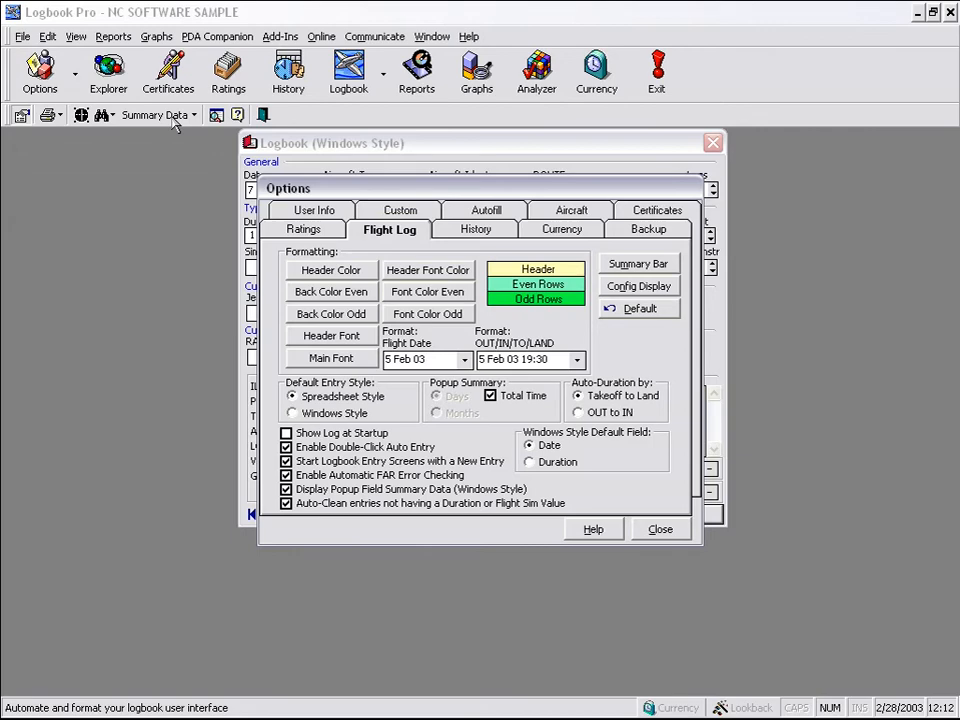
left_click(619, 287)
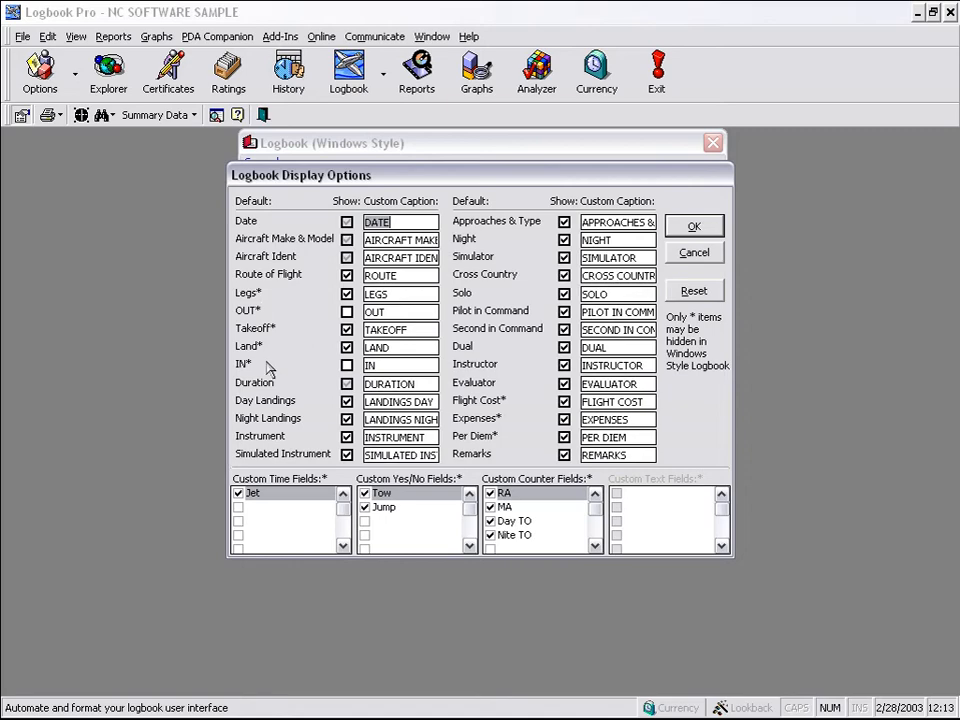
left_click_drag(453, 184, 435, 199)
left_click(679, 265)
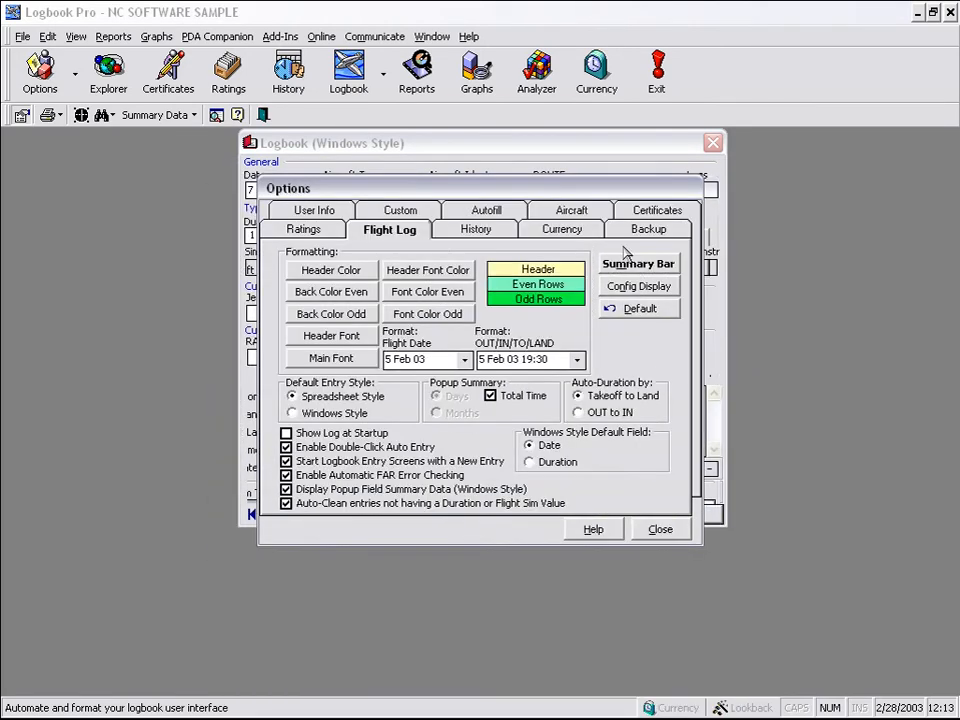
left_click(657, 530)
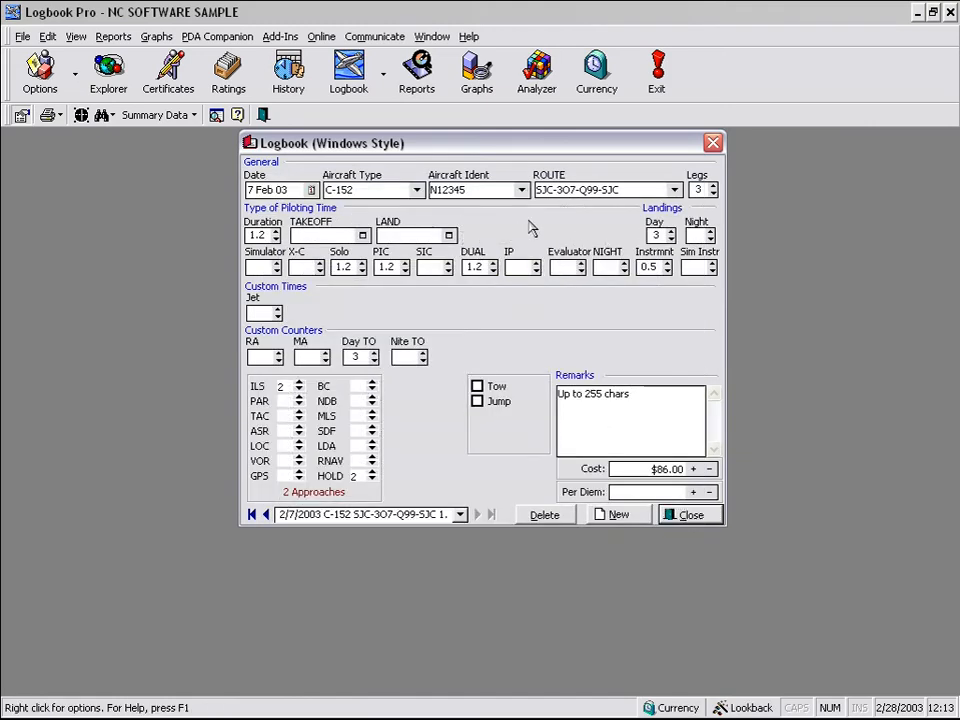
Record the takeoff time as 2/7/2003 08:13 and the landing time as 2/7/2003 12:13 for the C-152 flight
left_click(363, 236)
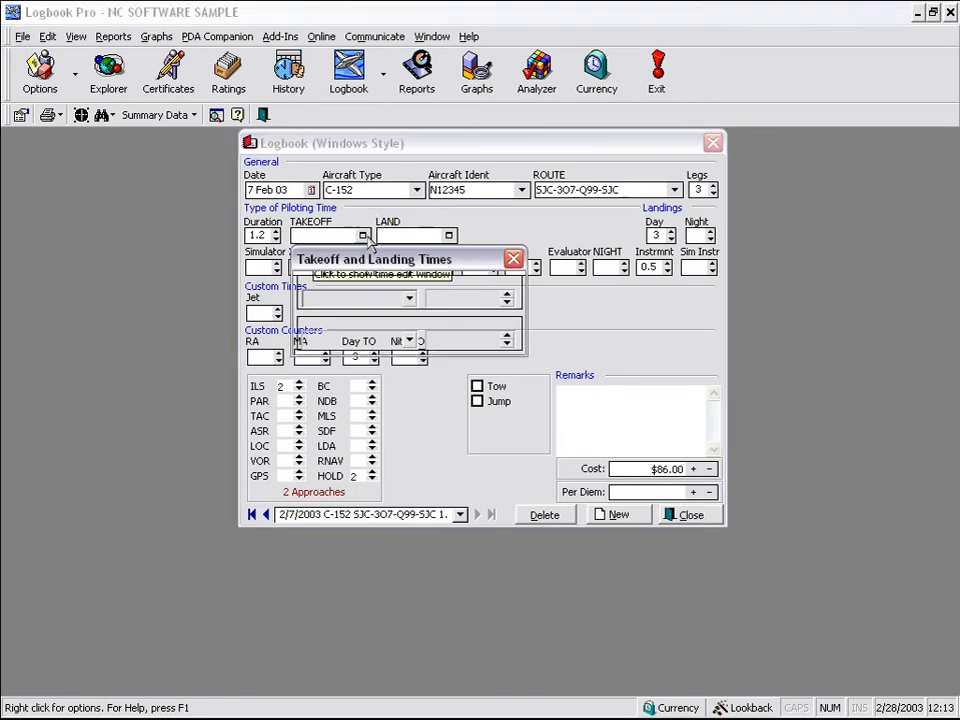
left_click(472, 297)
left_click(507, 302)
left_click(507, 302)
left_click(507, 302)
left_click(507, 302)
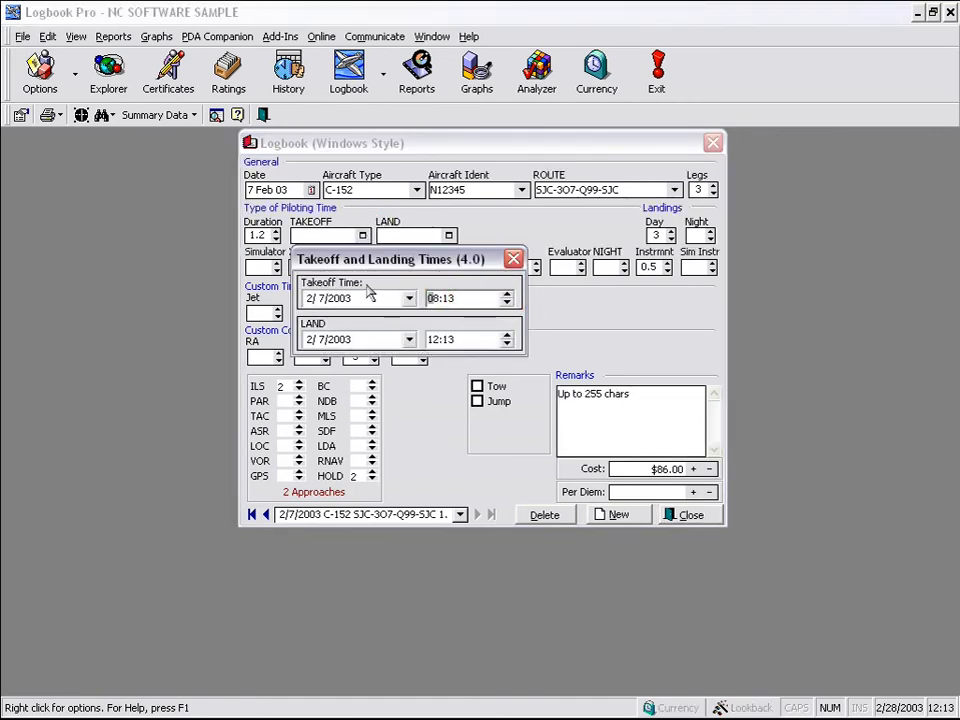
left_click(514, 262)
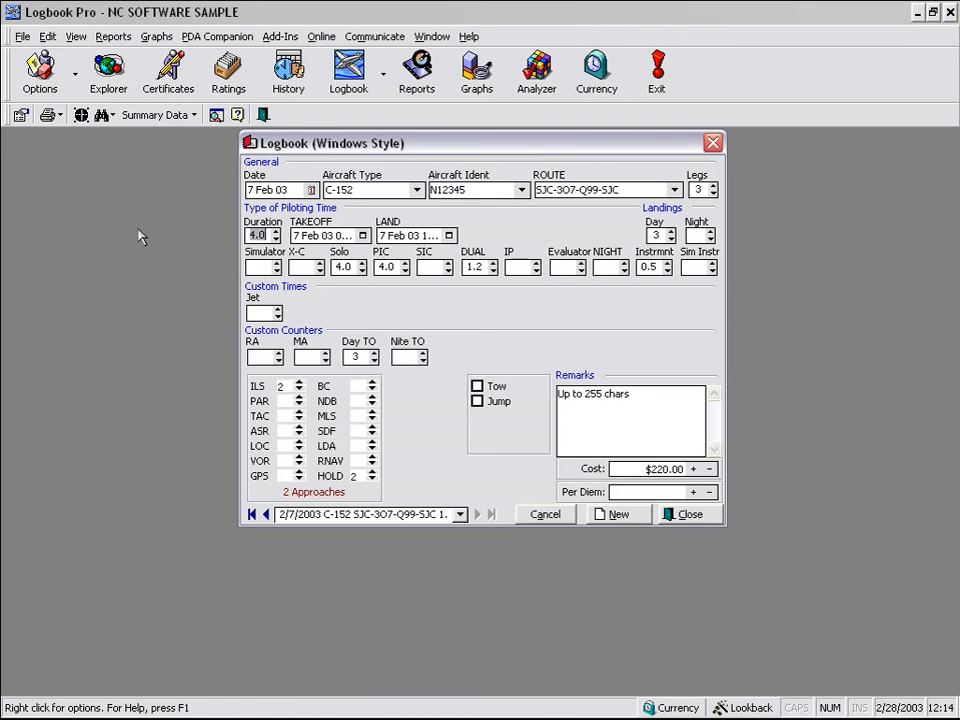
Toggle the approach counters off, on and off again, leaving them hidden
left_click(81, 115)
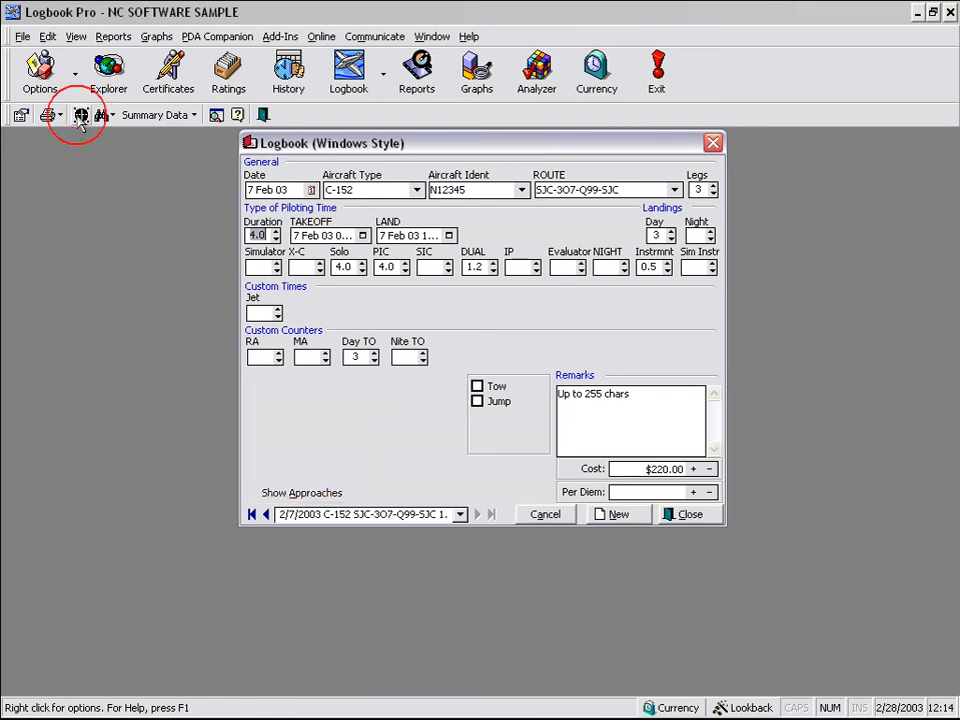
left_click(81, 115)
left_click(81, 115)
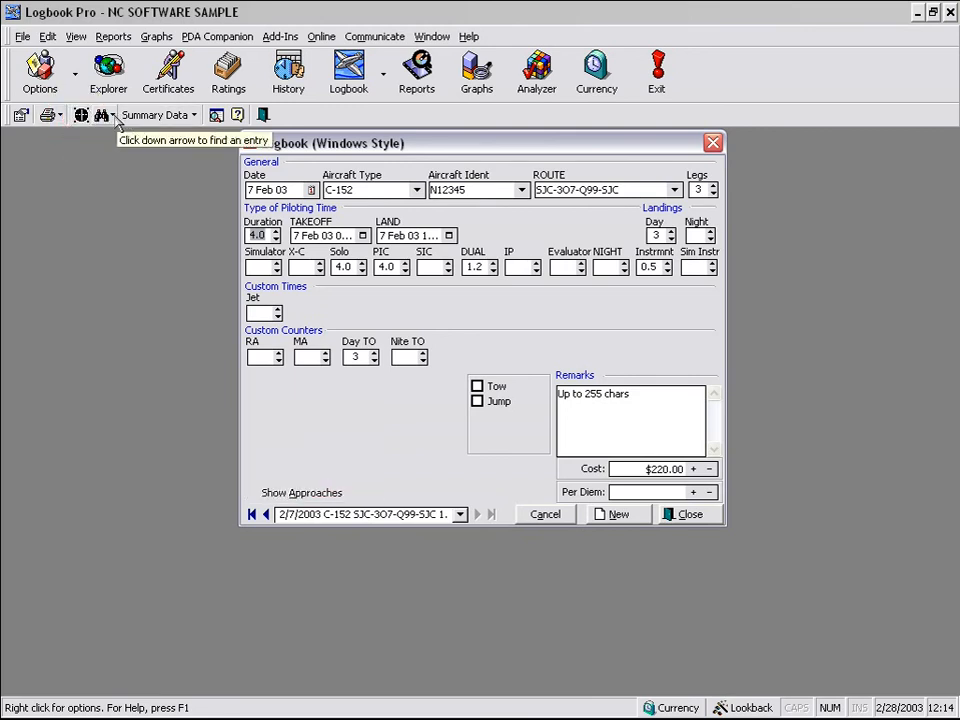
Find the logbook entry by date and go to the 8/30/1976 flight
left_click(113, 116)
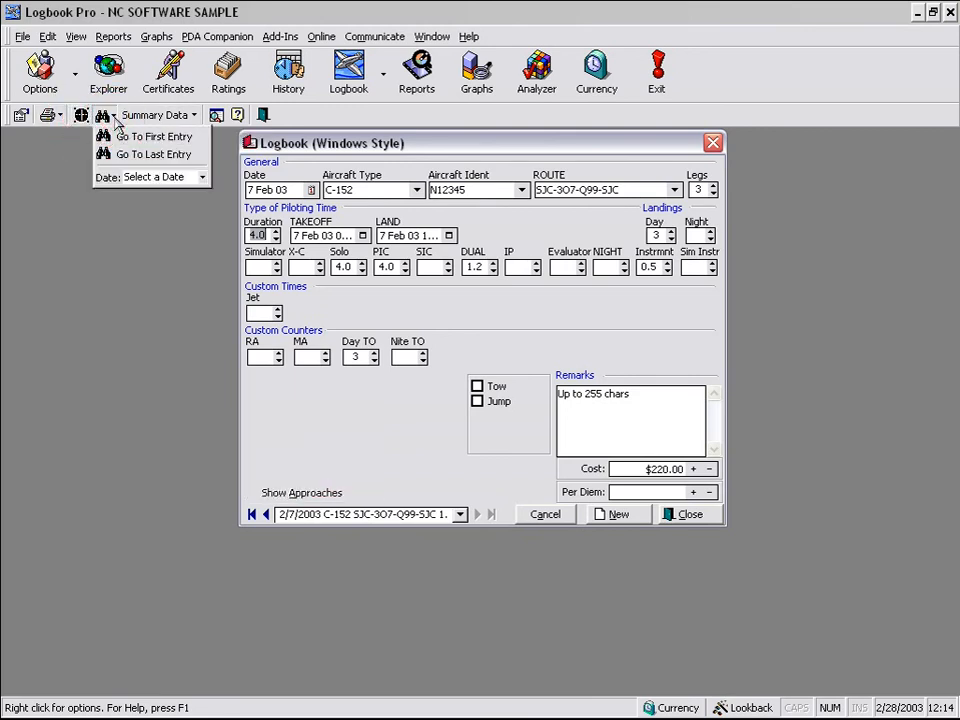
left_click(202, 177)
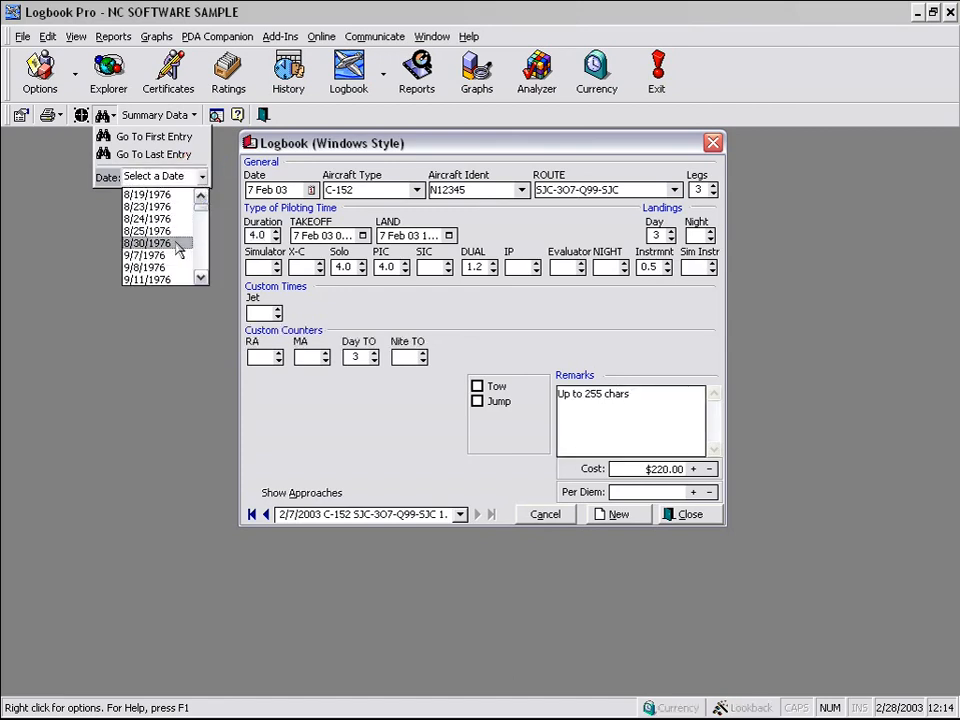
left_click(176, 243)
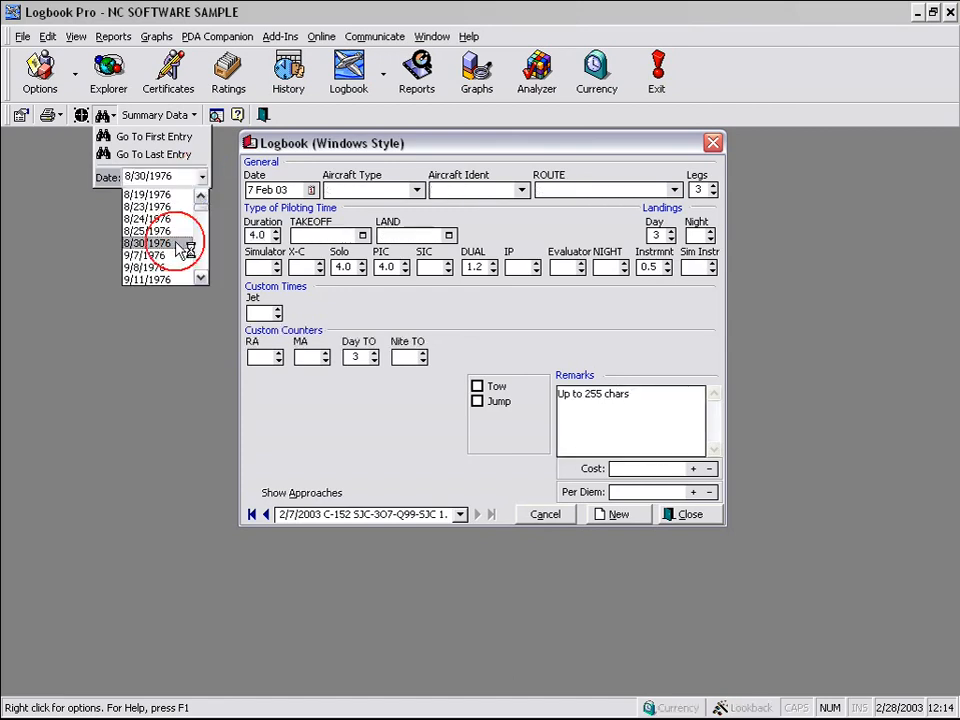
View the logbook's Summary Data, and look over its shortcut commands and Edit options without choosing any
left_click(194, 115)
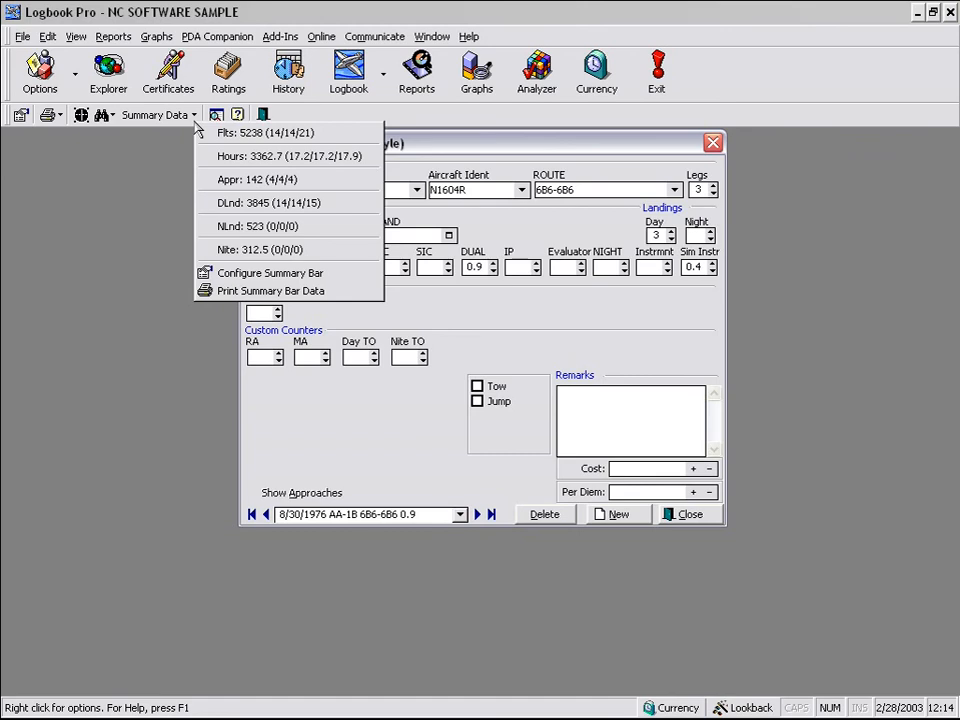
left_click(192, 117)
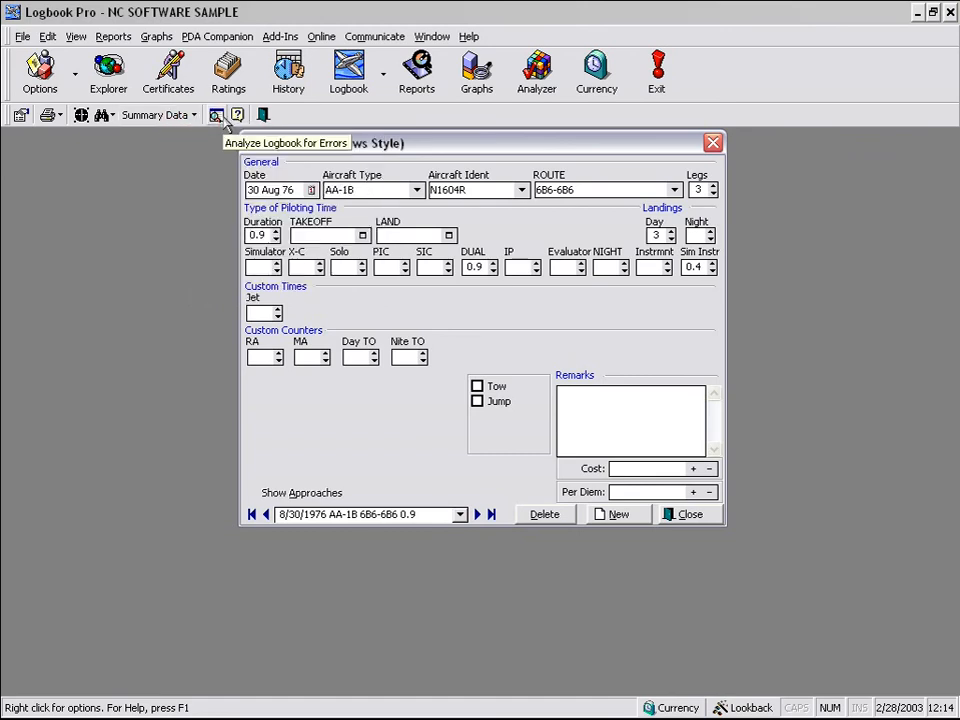
right_click(522, 309)
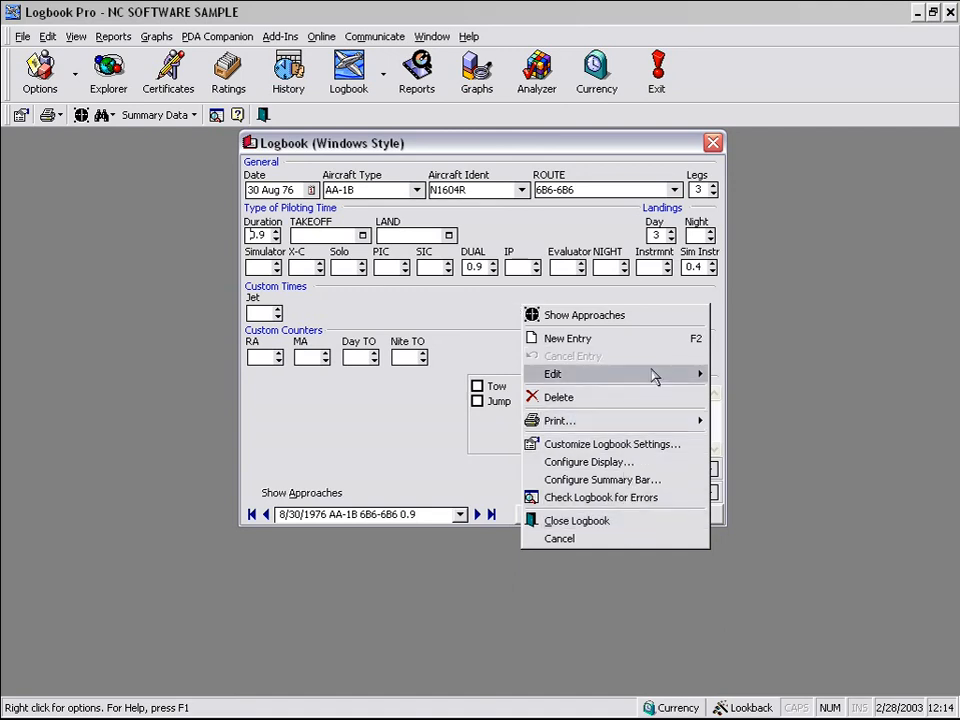
mouse_move(666, 381)
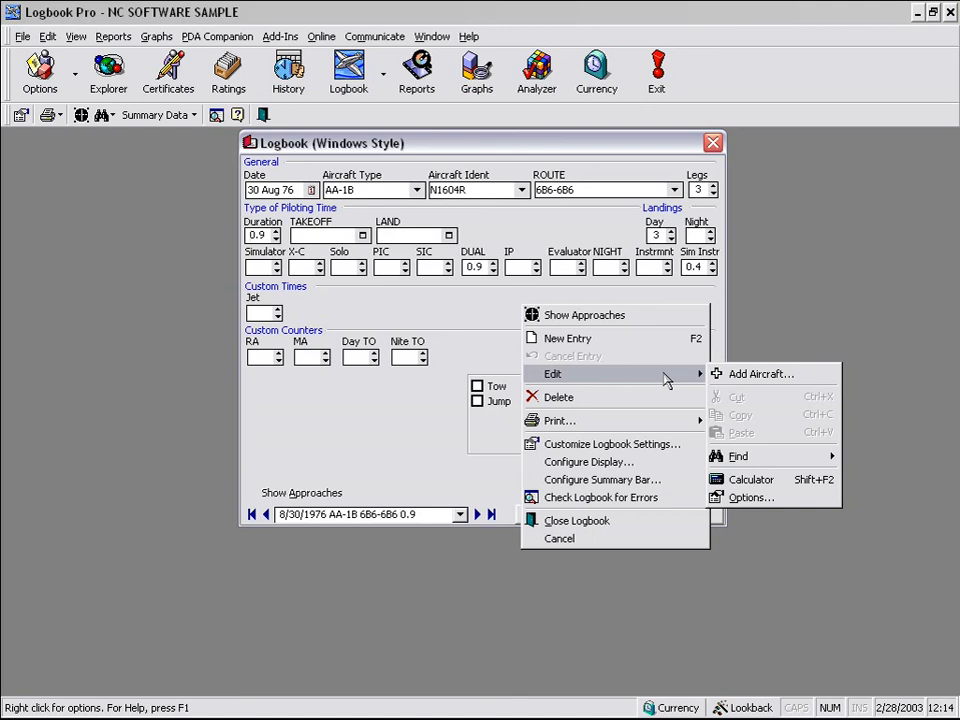
left_click(536, 146)
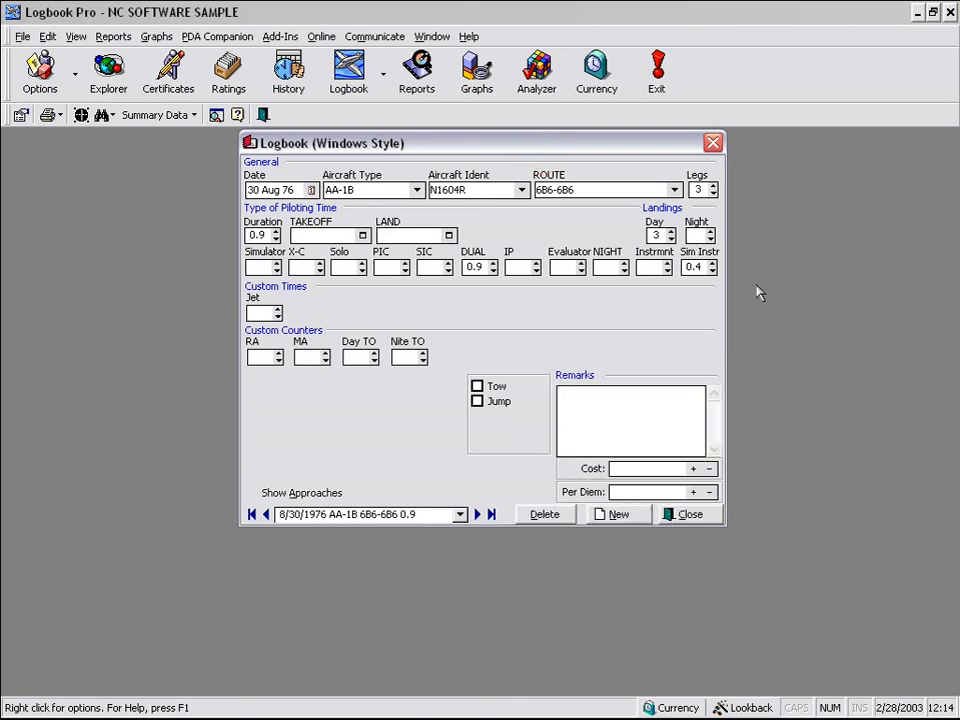